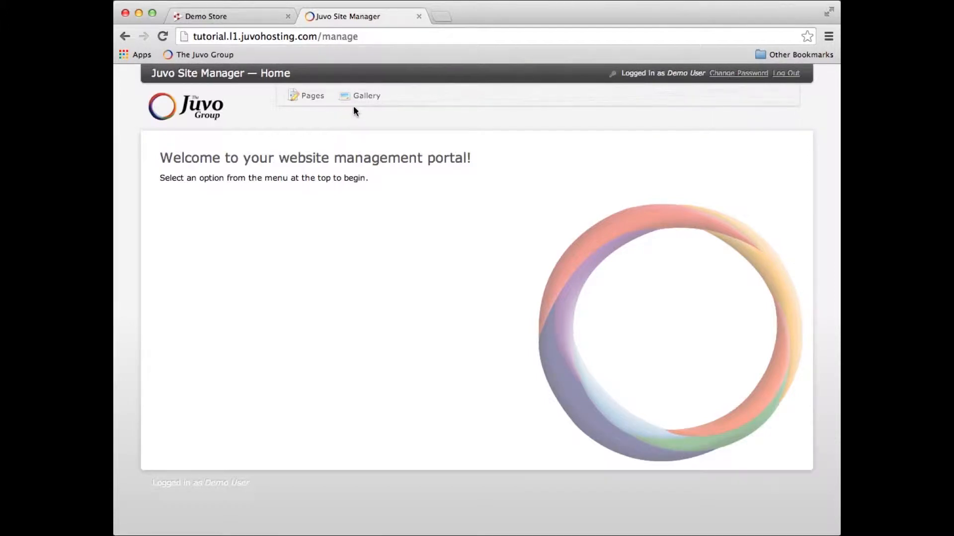
Create a gallery named "New Gallery" in the site's gallery manager.
left_click(366, 98)
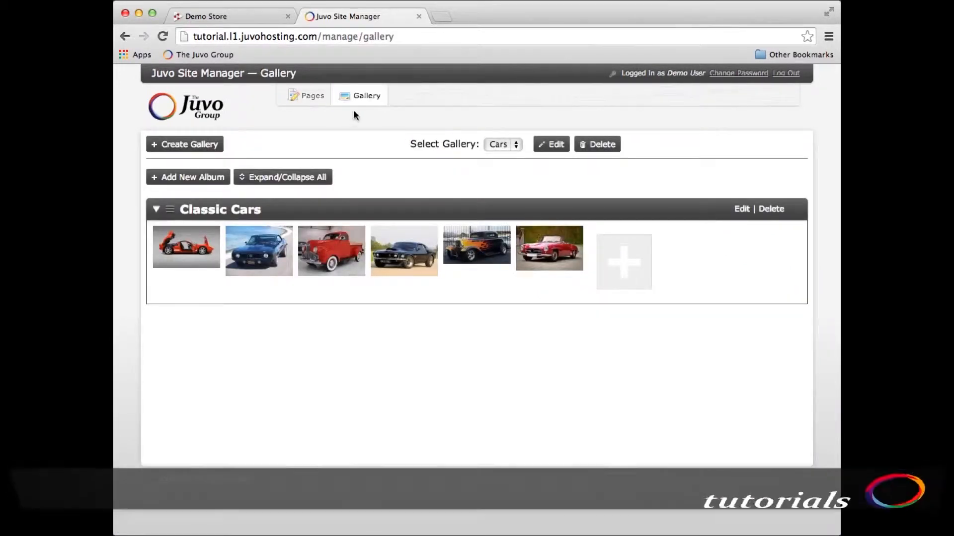
left_click(193, 148)
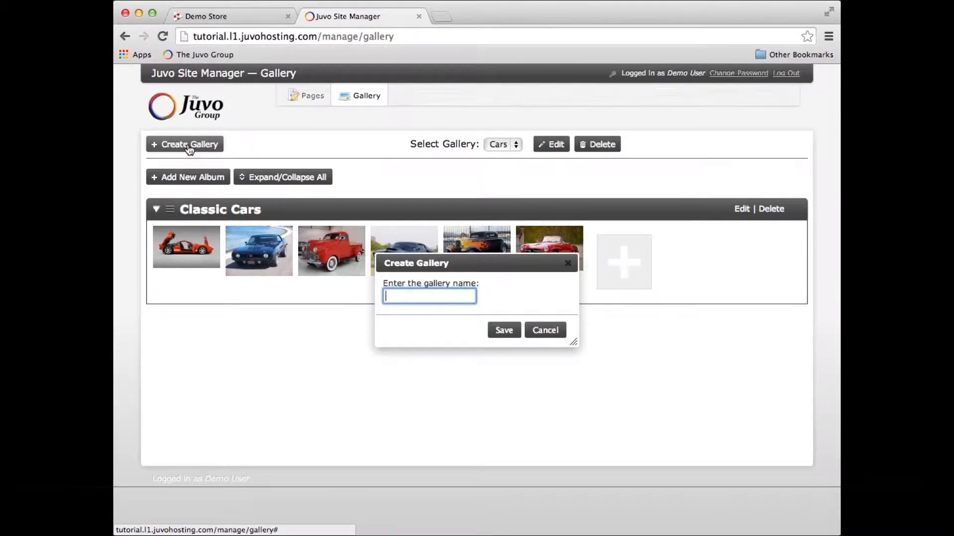
type("New Gallery")
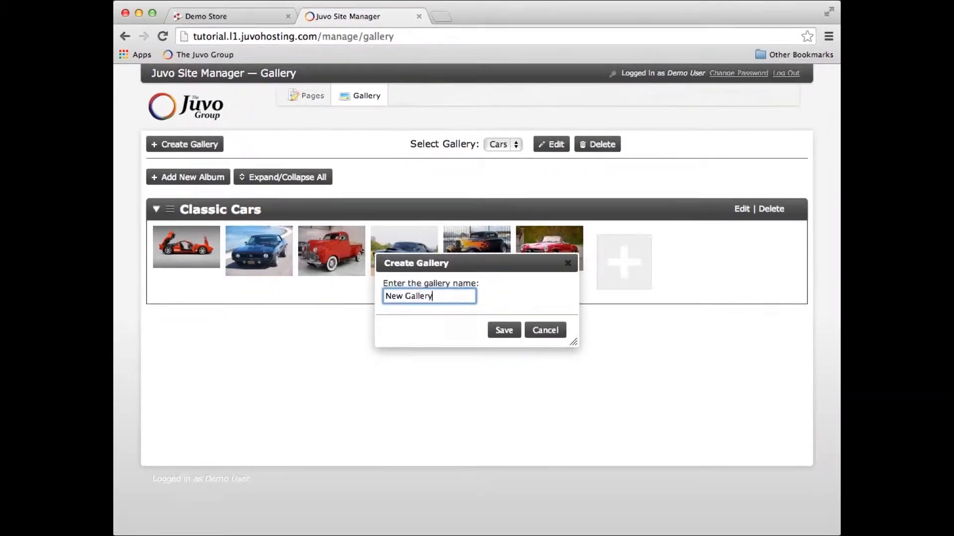
left_click(503, 330)
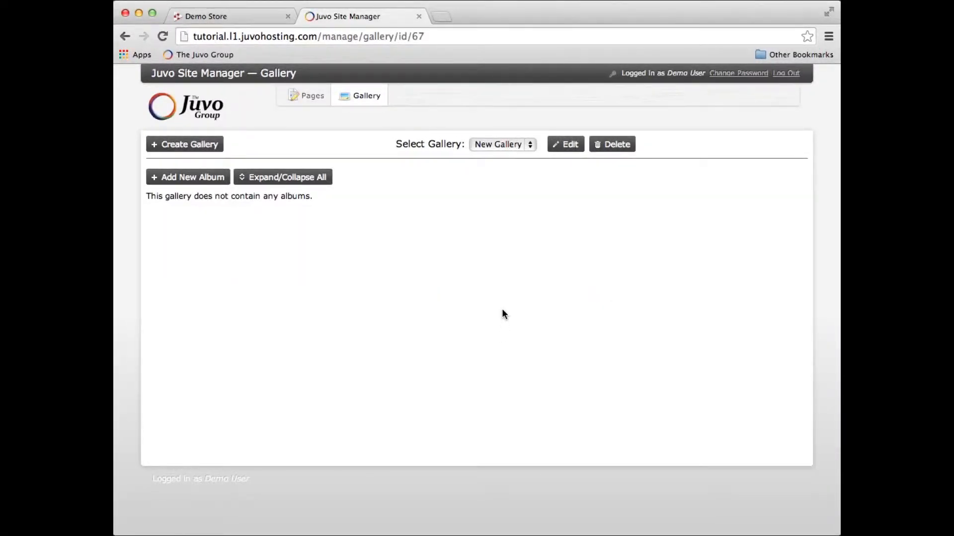
Switch to the Cars gallery and add an album titled "Sedans".
left_click(525, 144)
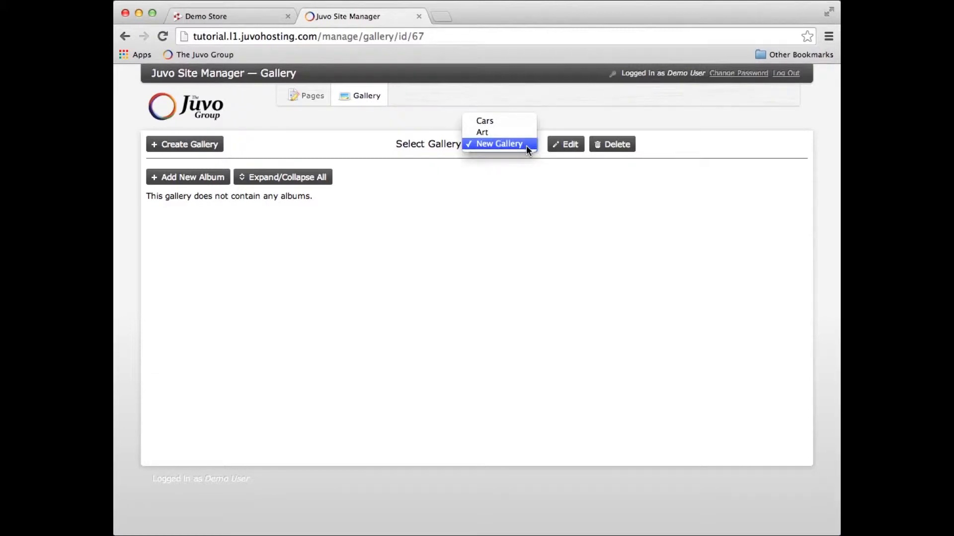
left_click(502, 122)
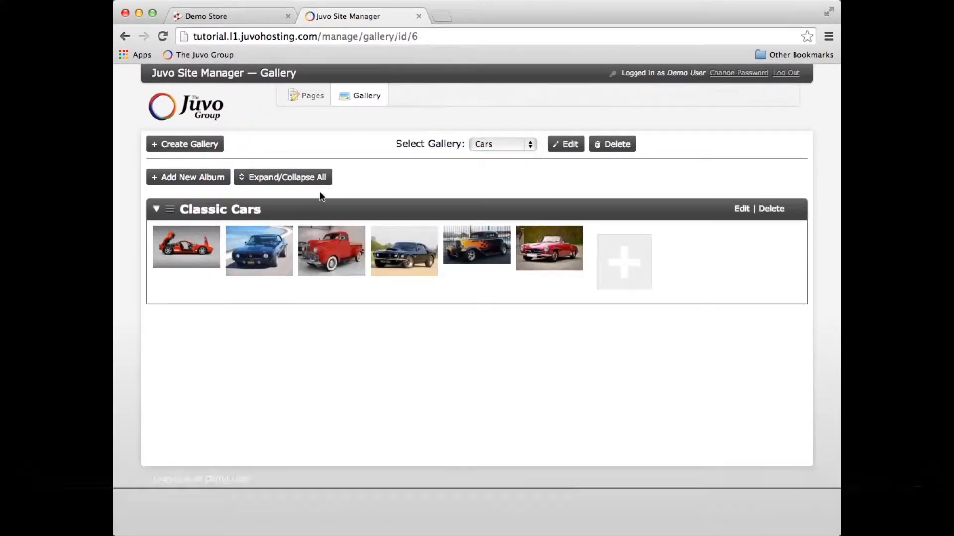
left_click(187, 181)
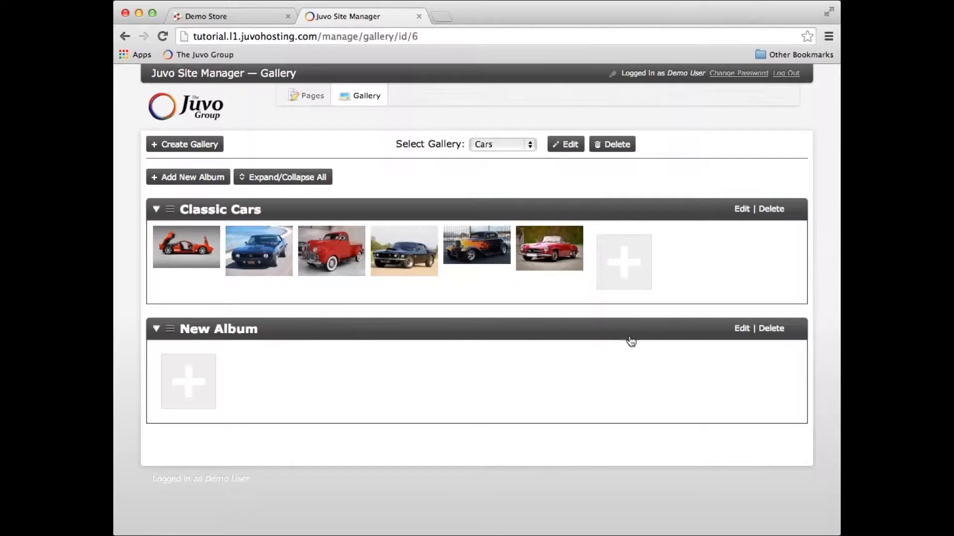
left_click(741, 329)
type("Sedans")
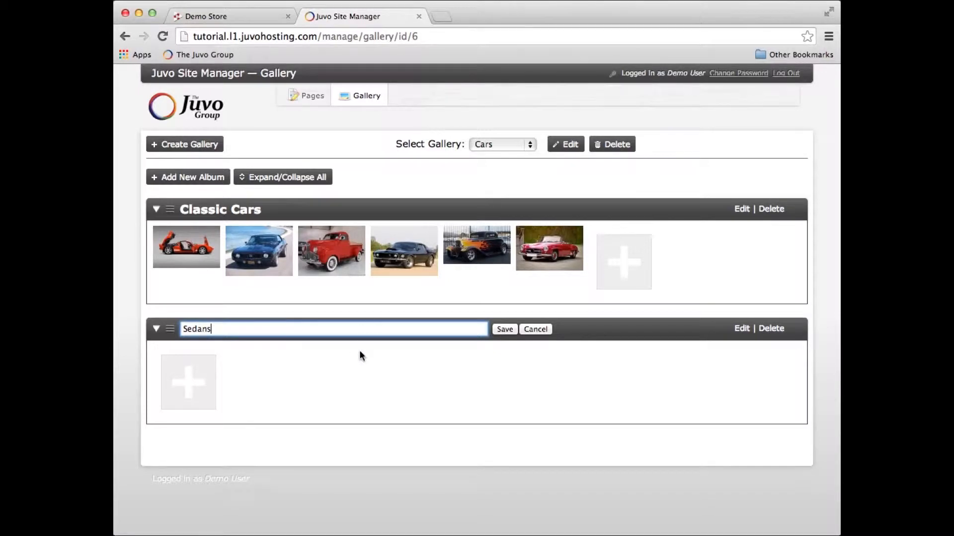
left_click(504, 329)
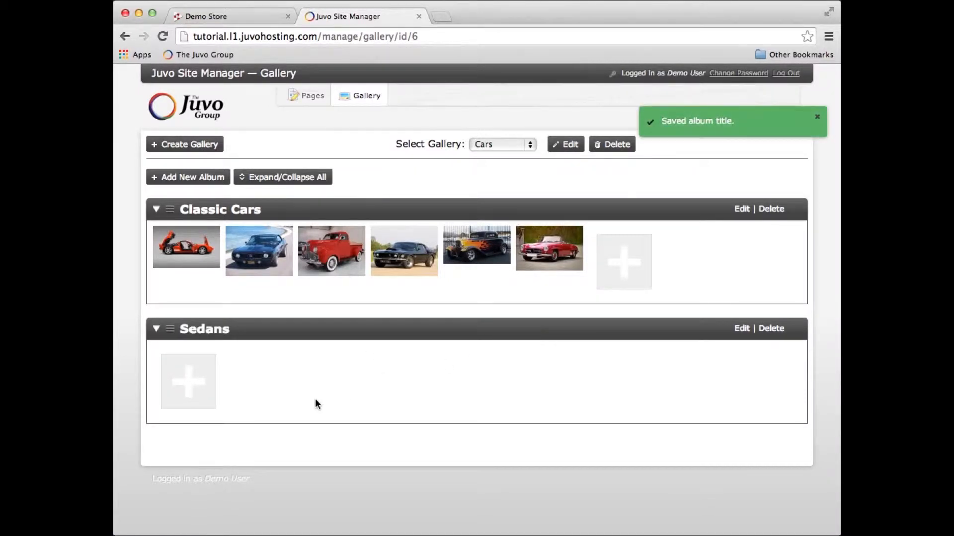
Upload the first three images from the Sedans folder to the Sedans album, one at a time, ending with the 2013 Honda Accord.
left_click(191, 387)
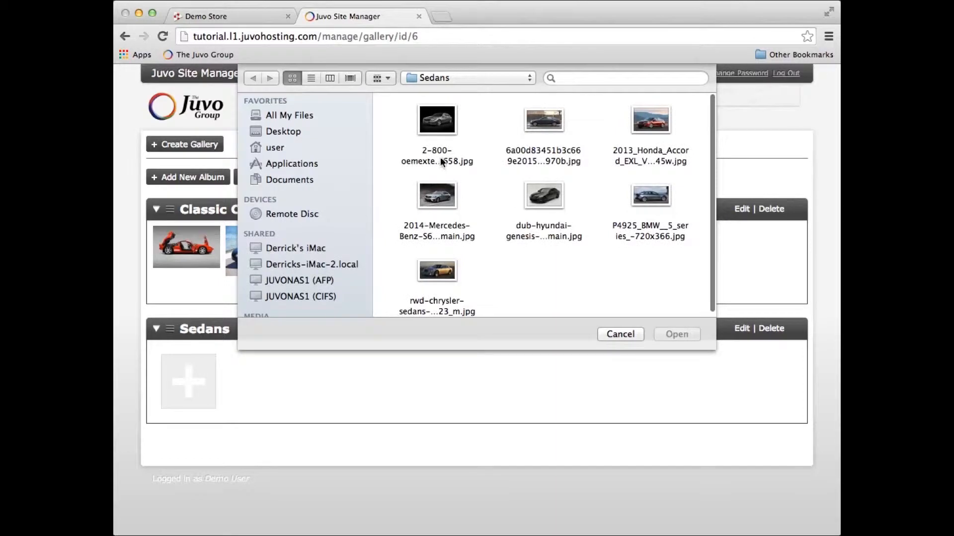
left_click(438, 129)
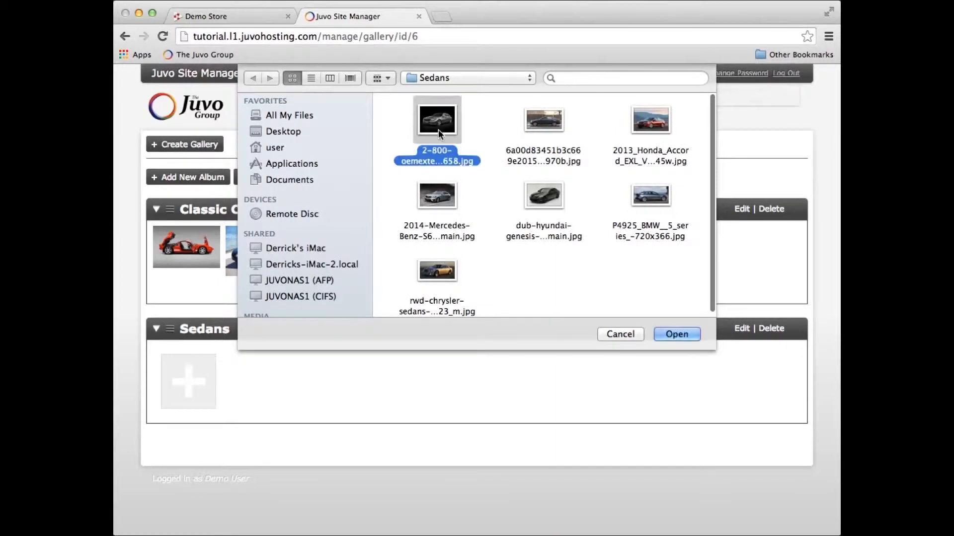
left_click(675, 334)
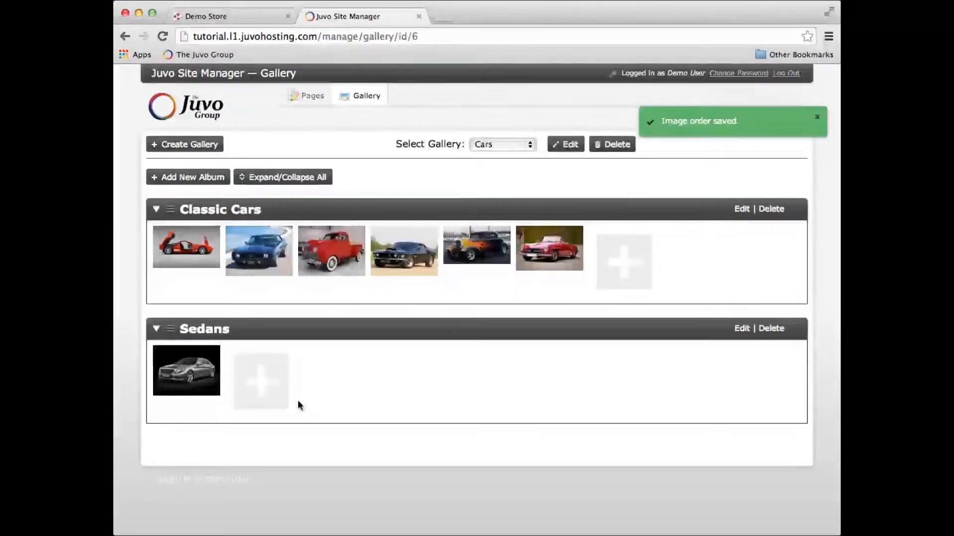
left_click(262, 386)
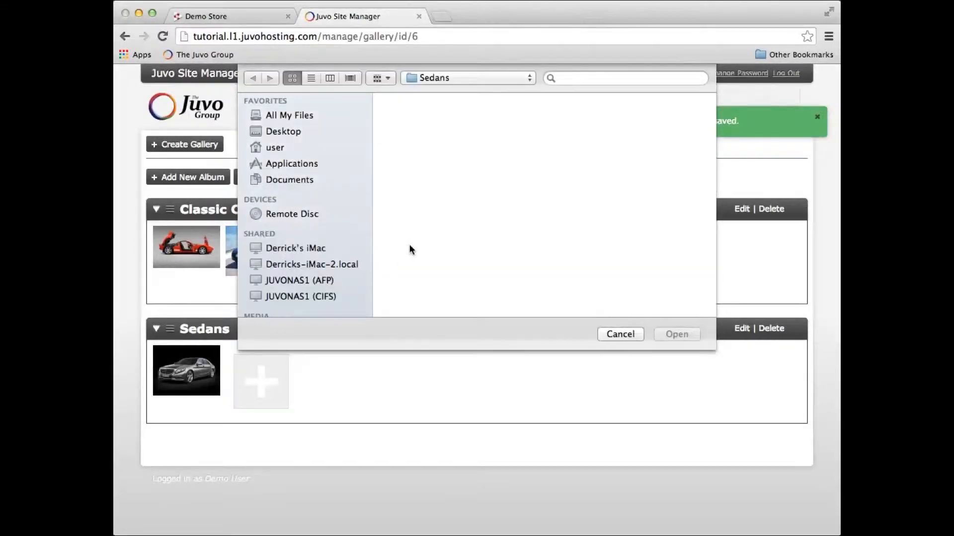
left_click(546, 125)
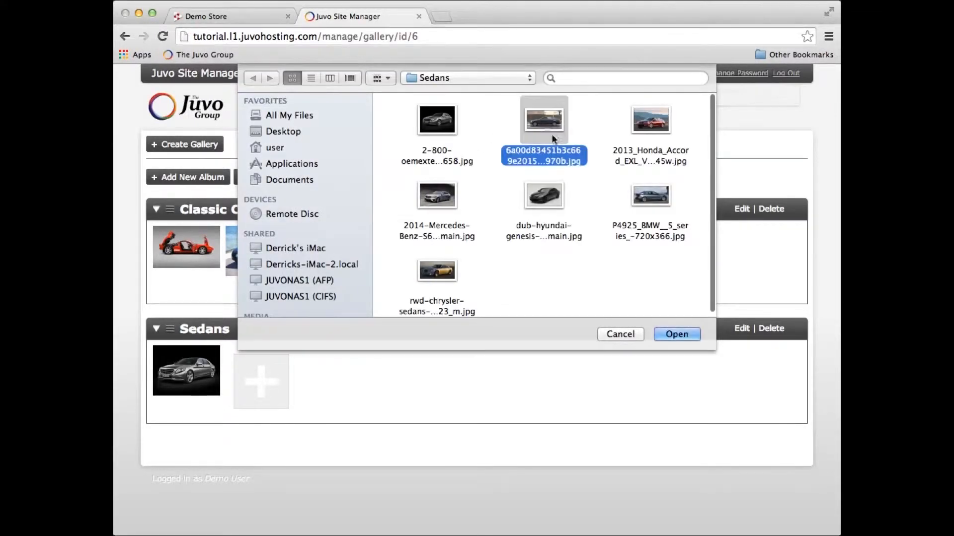
left_click(669, 328)
left_click(330, 390)
left_click(661, 121)
left_click(677, 334)
Add the 2014 Mercedes-Benz, Hyundai Genesis, BMW 5 series and Chrysler sedan images to the Sedans album, in that order.
left_click(391, 383)
left_click(437, 196)
left_click(666, 334)
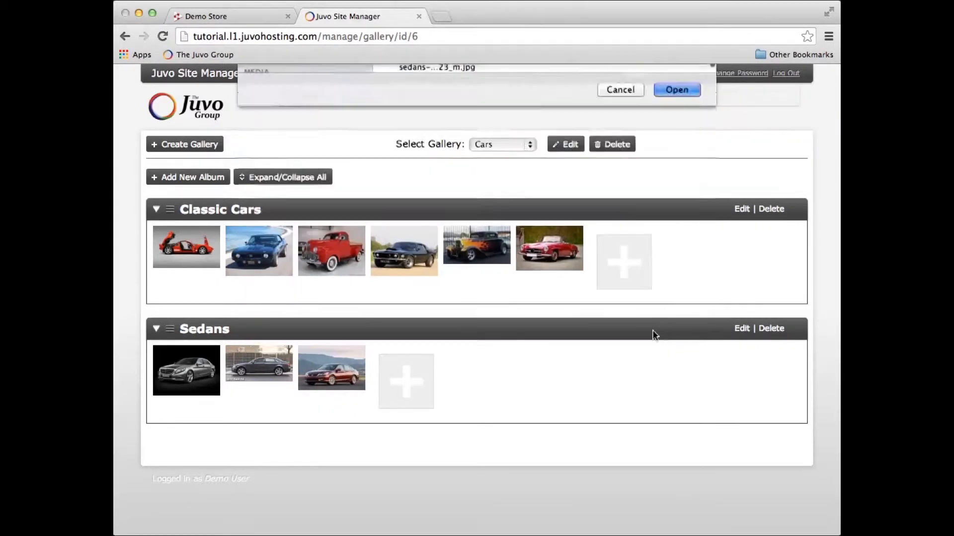
left_click(479, 382)
left_click(538, 199)
left_click(675, 333)
left_click(545, 380)
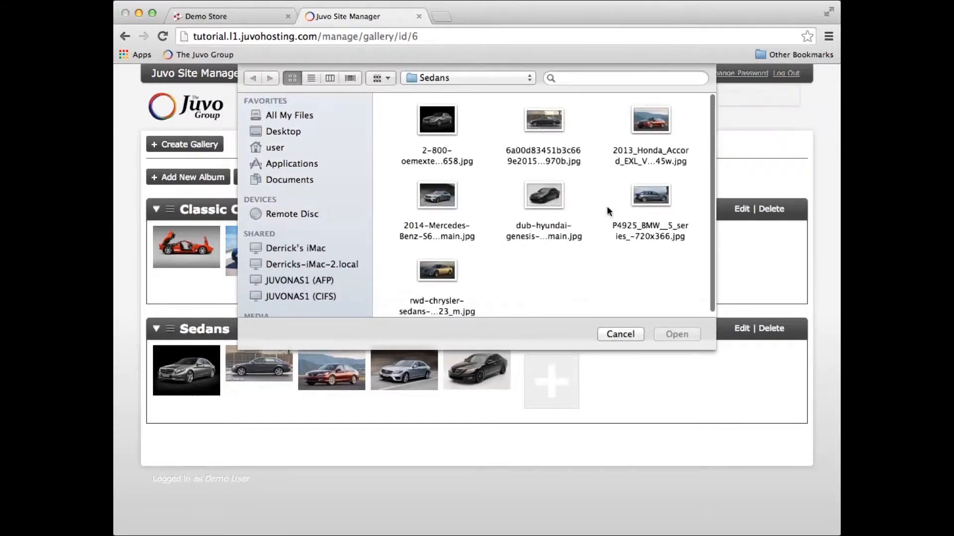
left_click(641, 199)
left_click(677, 334)
left_click(617, 382)
left_click(437, 260)
left_click(674, 334)
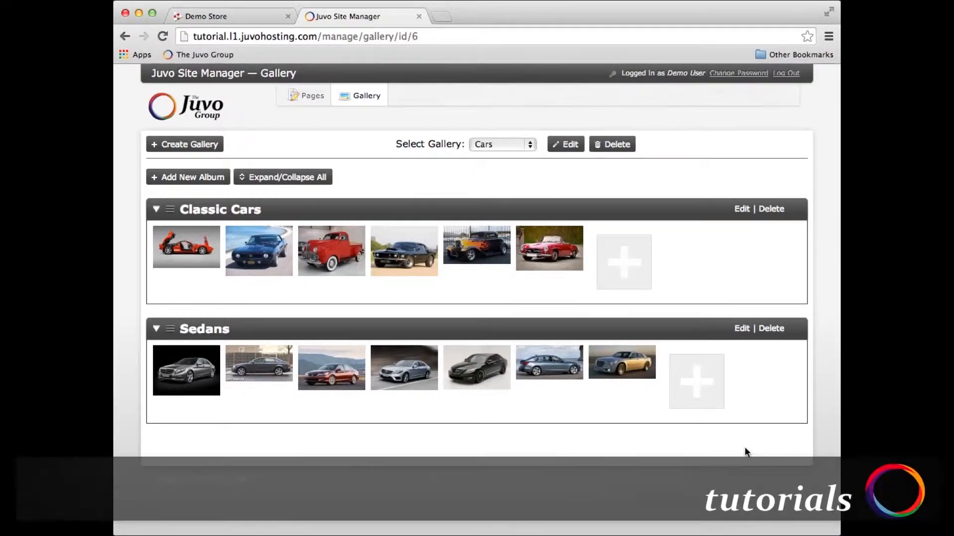
Give the black Hyundai Genesis image in the Sedans album the caption "Black Sedan".
mouse_move(486, 403)
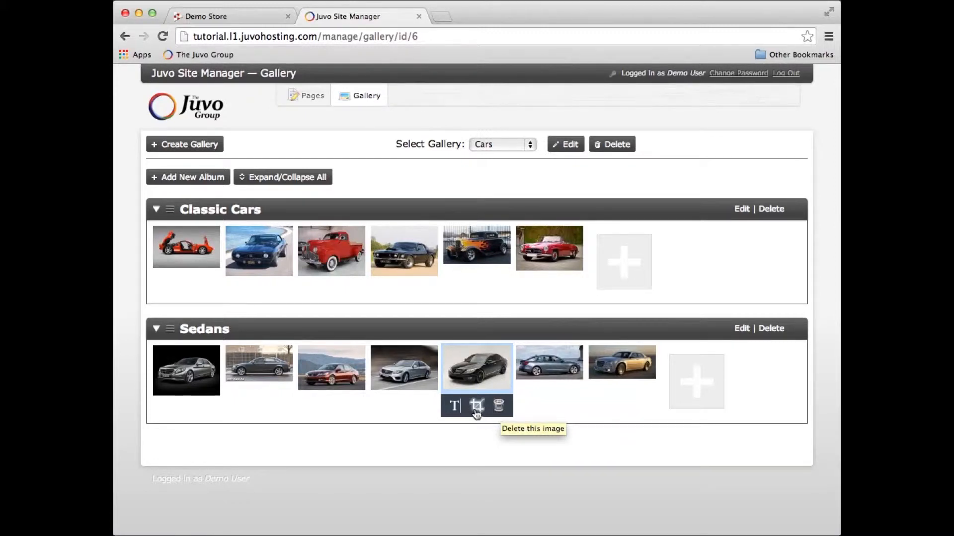
left_click(455, 406)
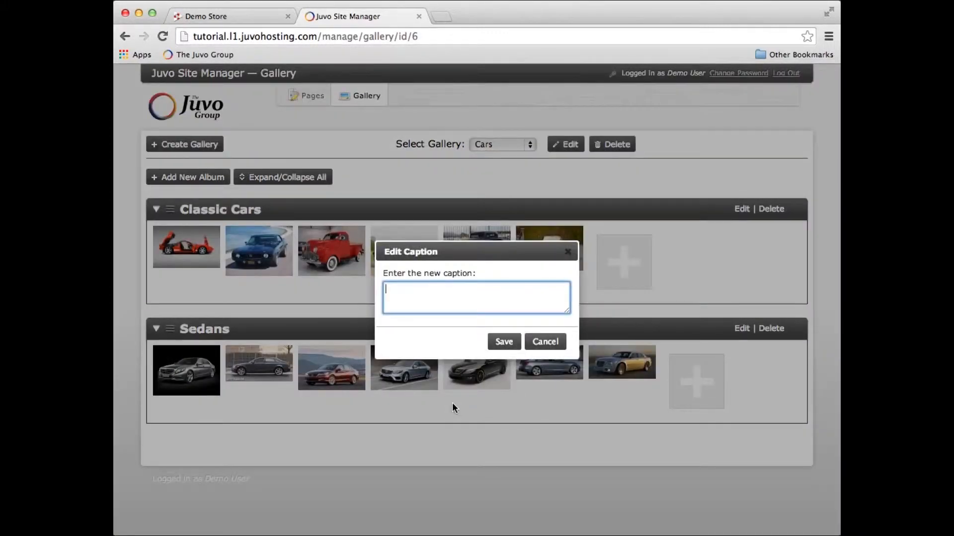
type("Black Sedan")
left_click(503, 341)
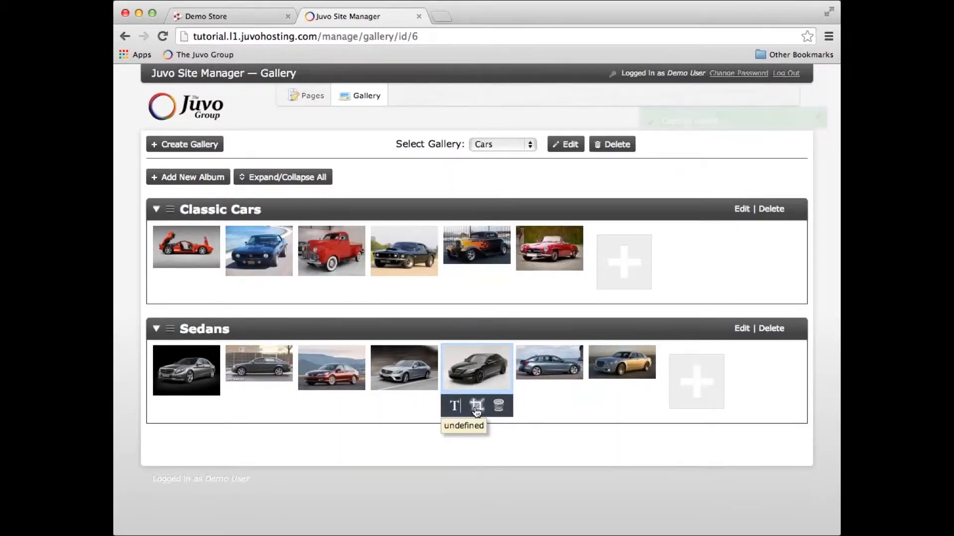
Crop the black sedan image closely around the whole car and save the crop.
left_click(476, 409)
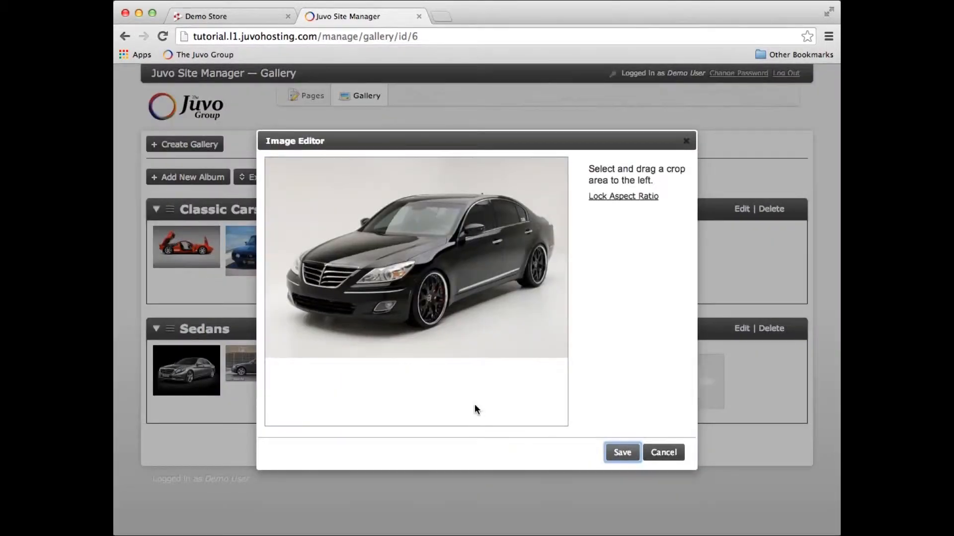
left_click_drag(274, 181, 561, 343)
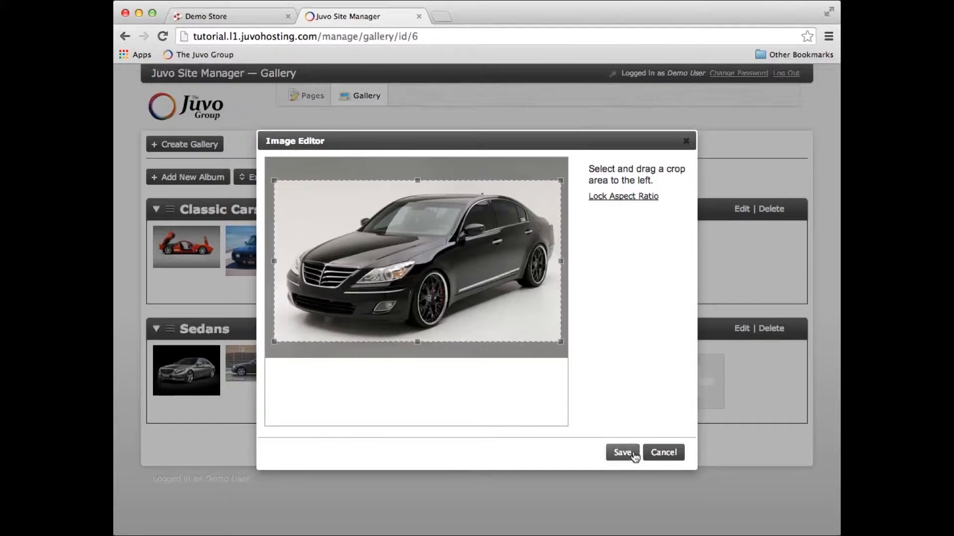
left_click(622, 452)
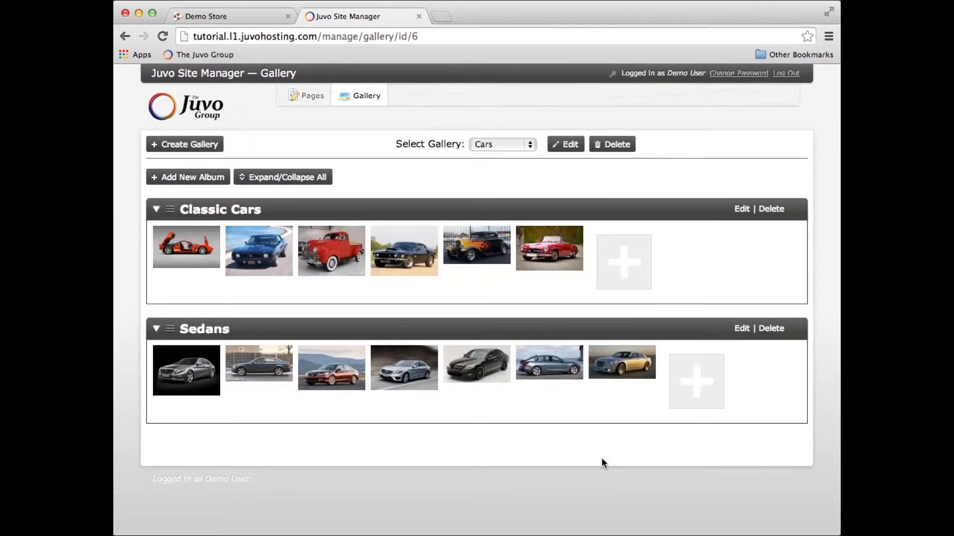
Crop the black sedan image to the rear half of the car and save it.
mouse_move(481, 381)
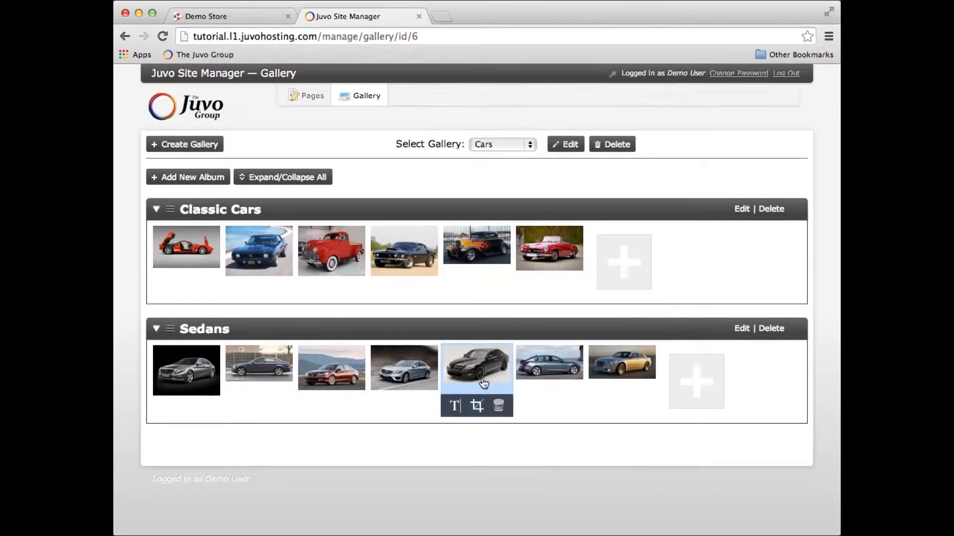
left_click(476, 406)
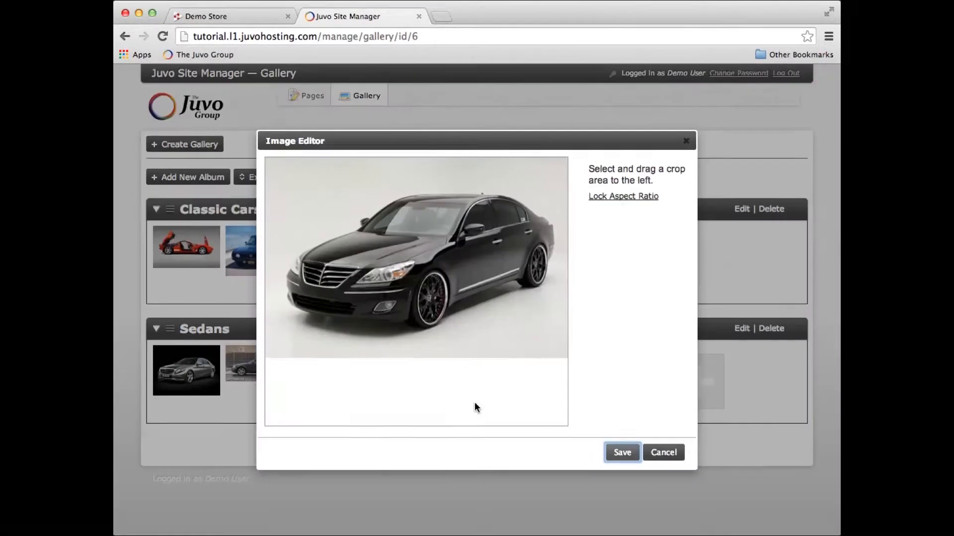
left_click_drag(414, 174, 566, 356)
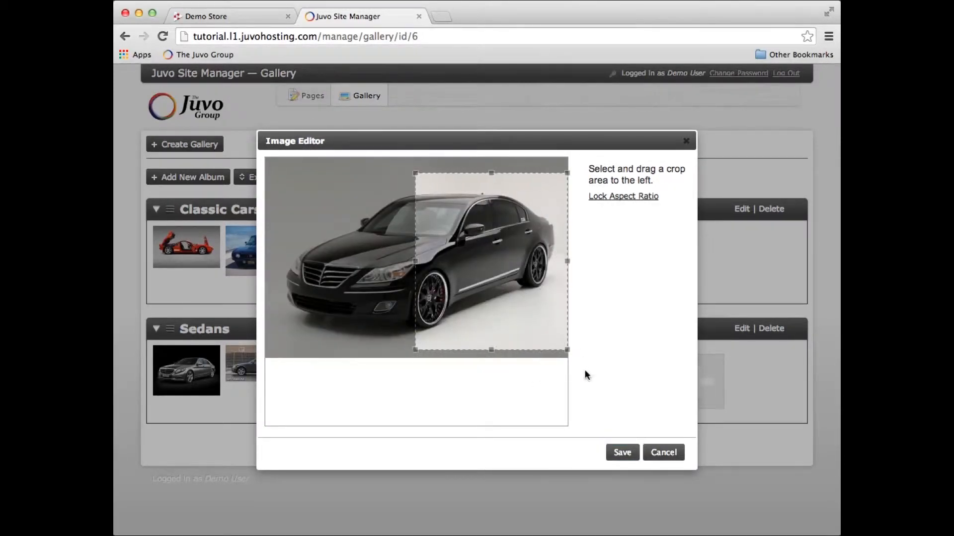
left_click(622, 453)
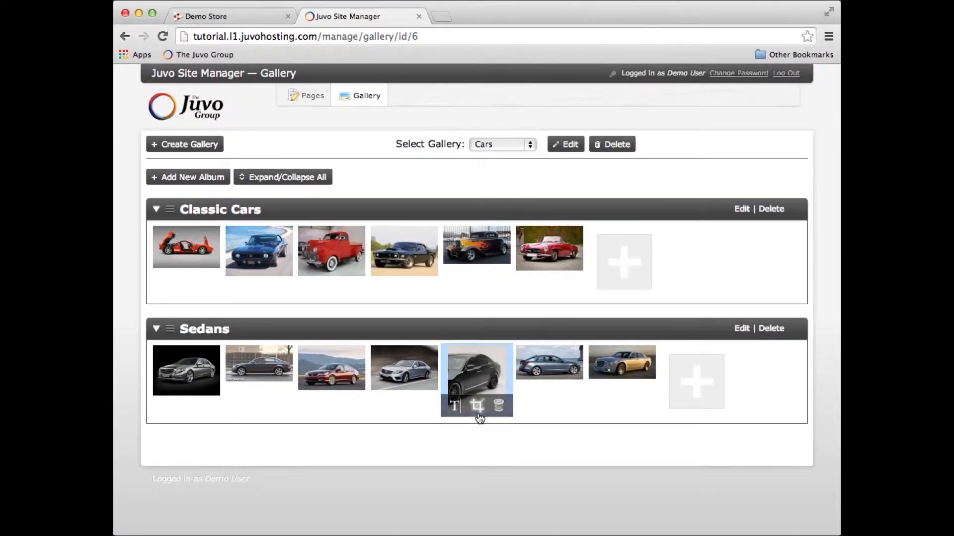
Recrop the black sedan image to include the entire car with nearly the full background, and save it.
left_click(478, 405)
left_click_drag(276, 168, 566, 353)
left_click(623, 452)
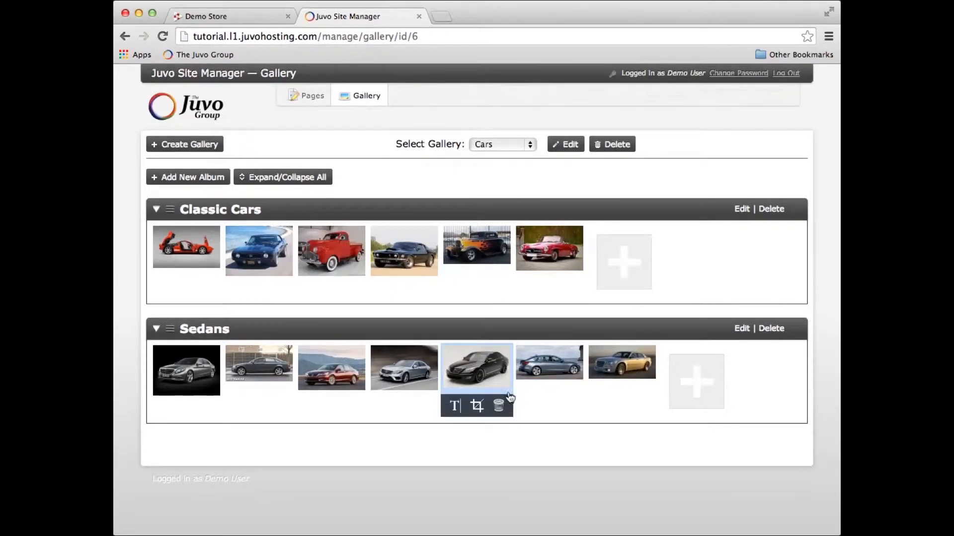
Delete the gold Chrysler image from the Sedans album and reorder the rest so the red sedan is second and the black one fourth.
mouse_move(637, 385)
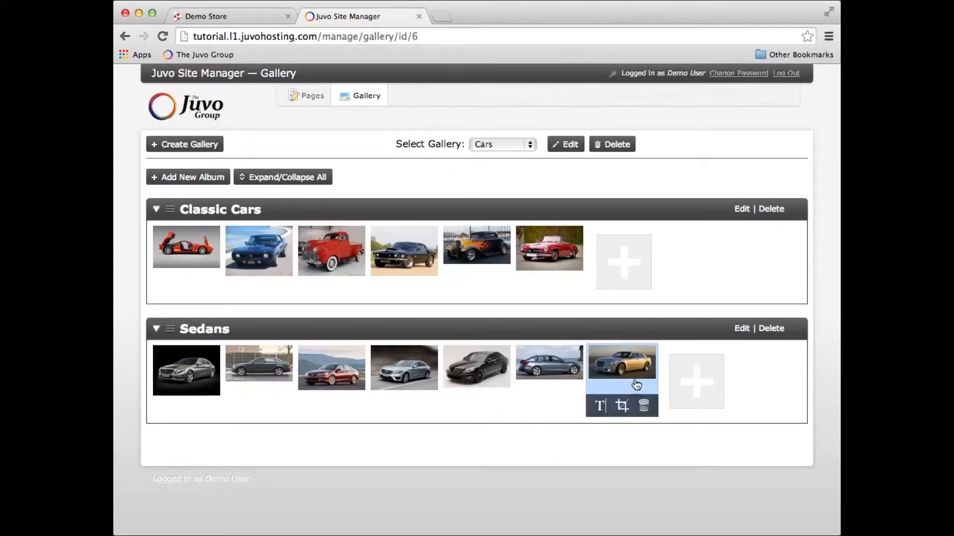
left_click(644, 407)
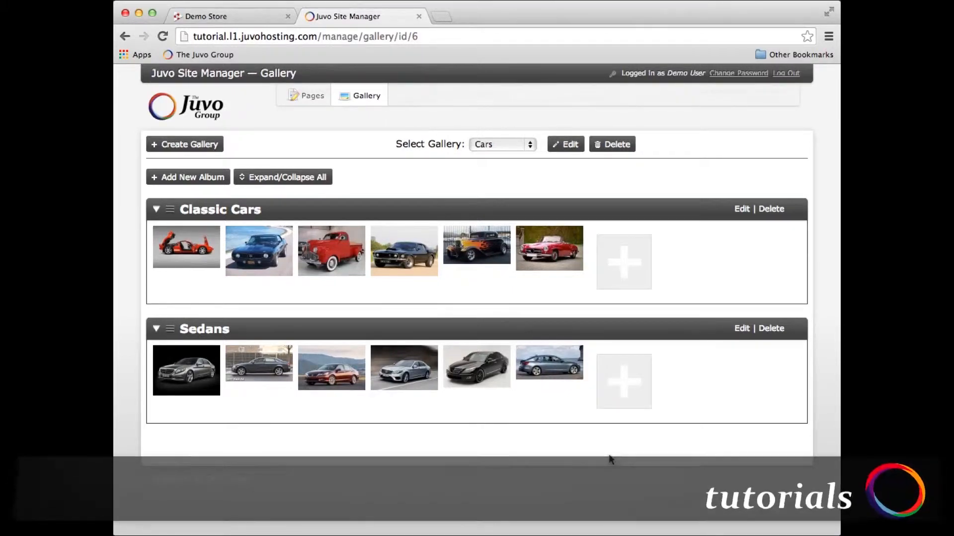
left_click_drag(484, 367, 262, 368)
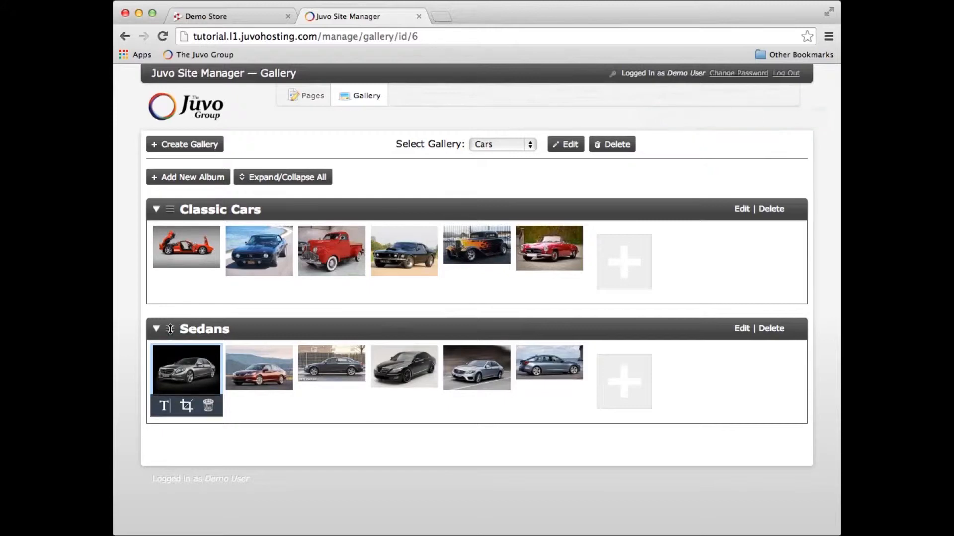
Move the Sedans album above Classic Cars and collapse the Sedans album.
left_click_drag(170, 332, 173, 213)
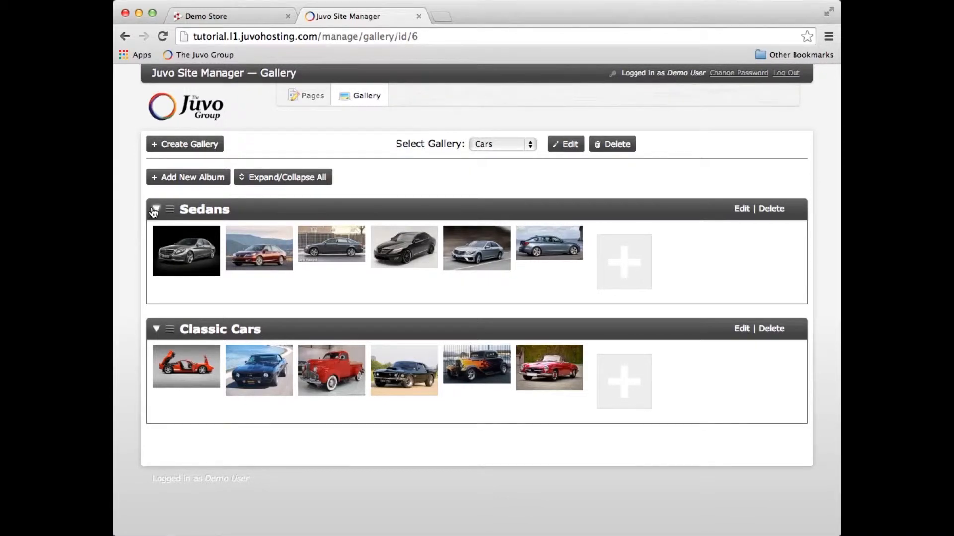
left_click(154, 211)
left_click(155, 210)
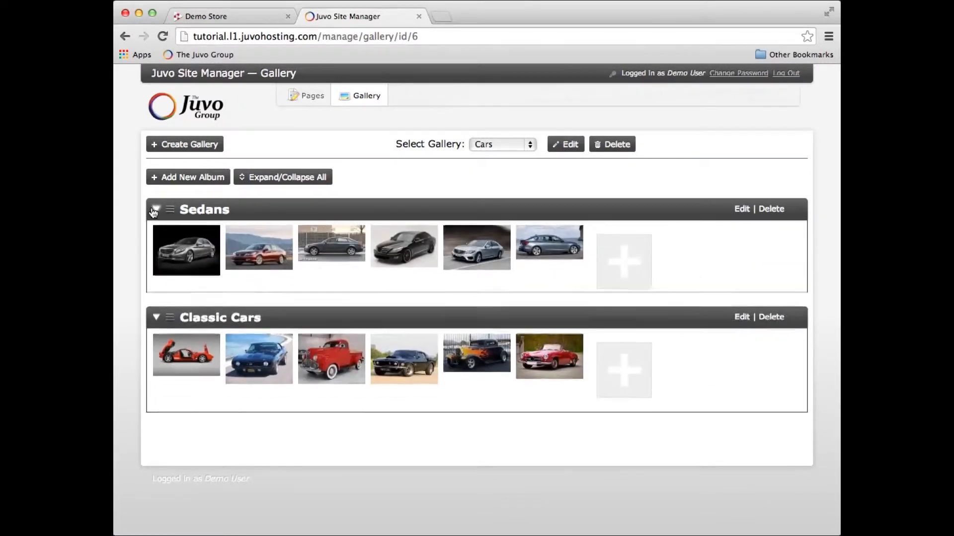
left_click(154, 211)
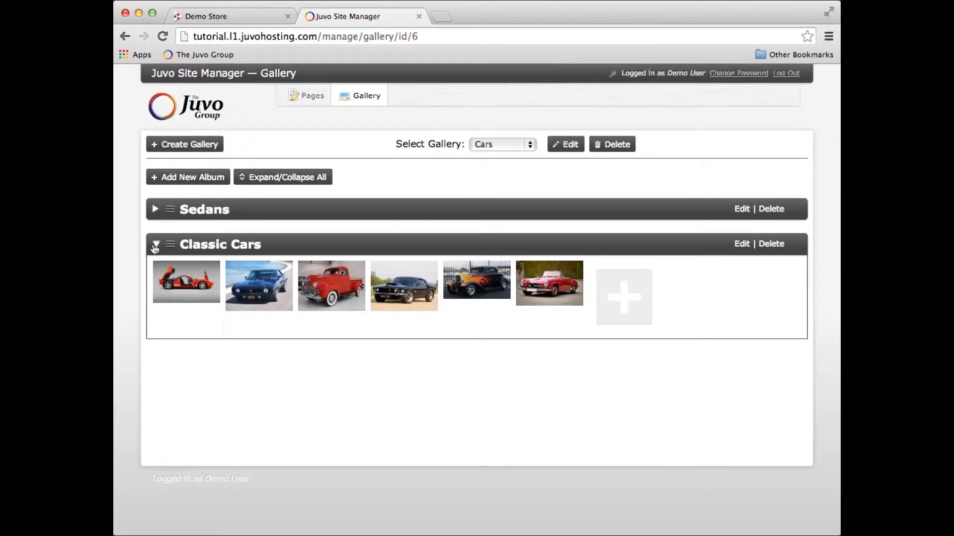
mouse_move(165, 264)
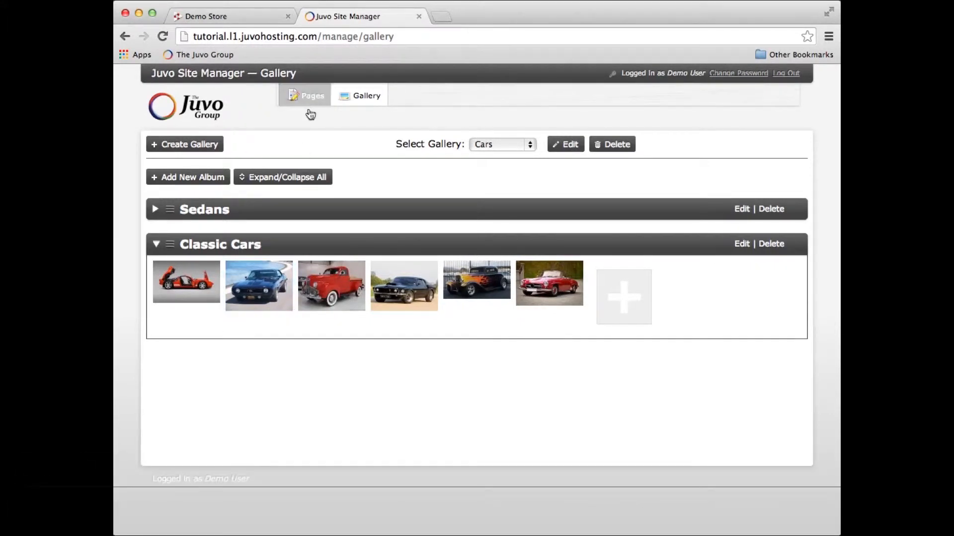
Start a new website page and title it "Classic Cars Album".
left_click(308, 100)
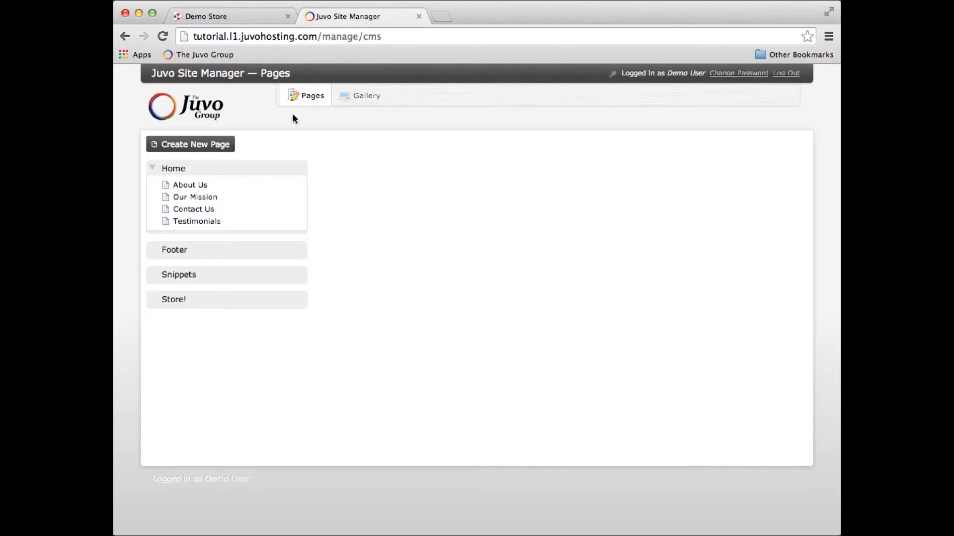
left_click(190, 147)
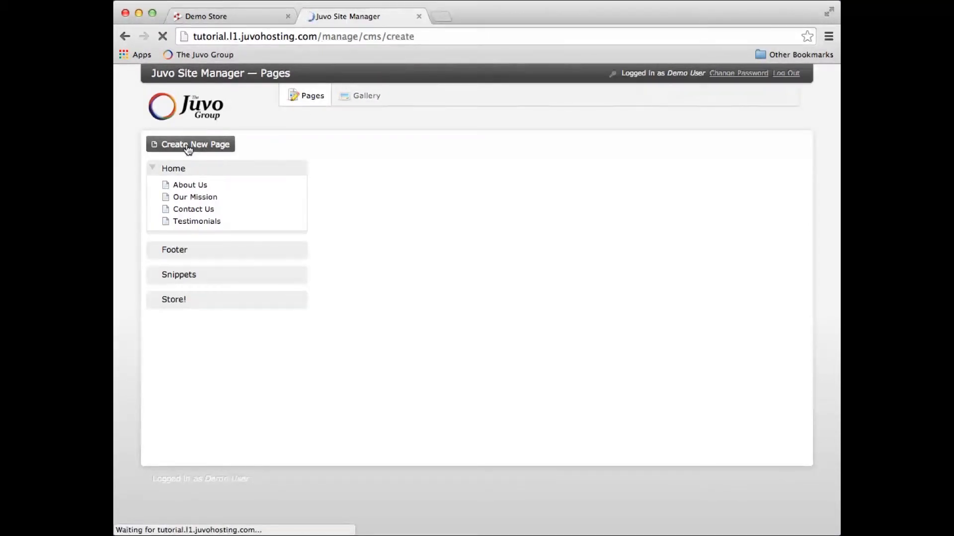
double_click(381, 174)
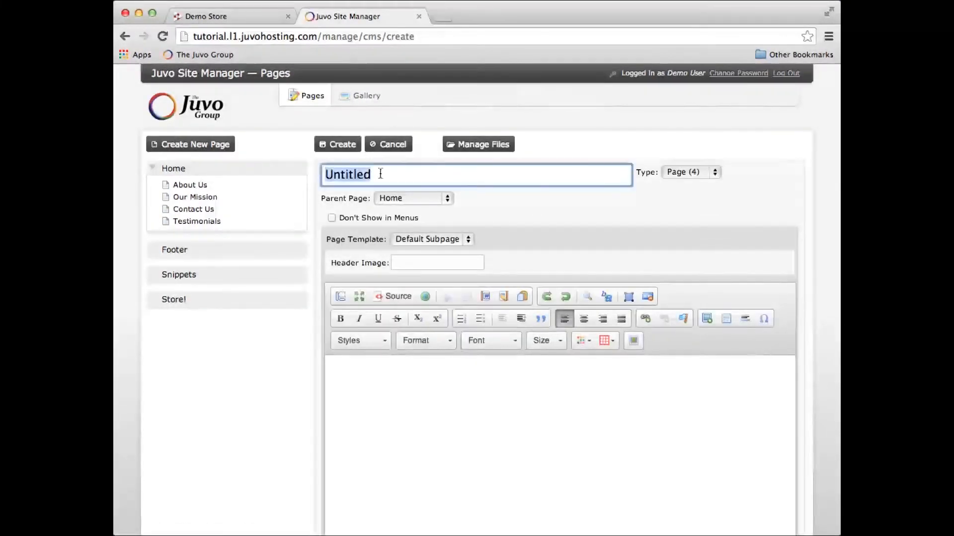
type("Classic C")
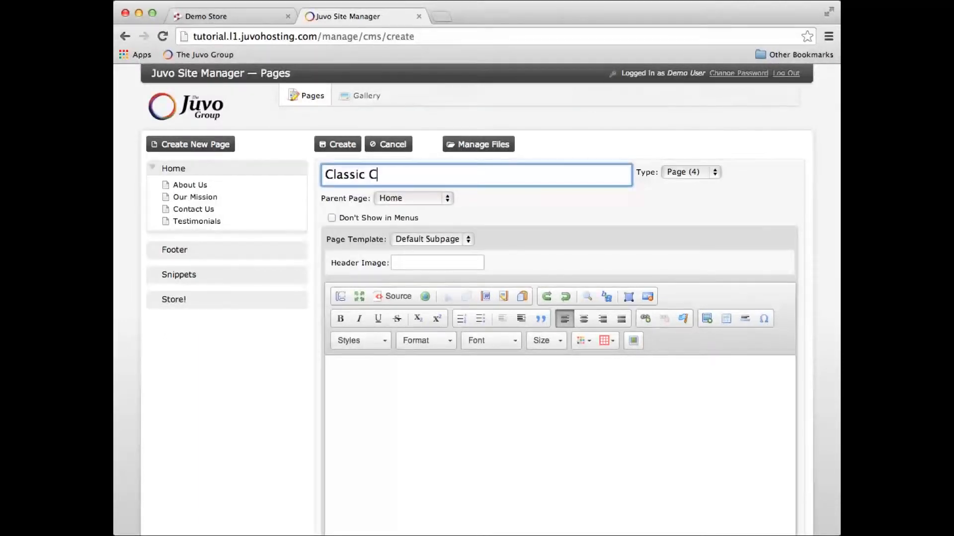
type("ars Albuym")
key("BackSpace")
key("BackSpace")
key("BackSpace")
type("um")
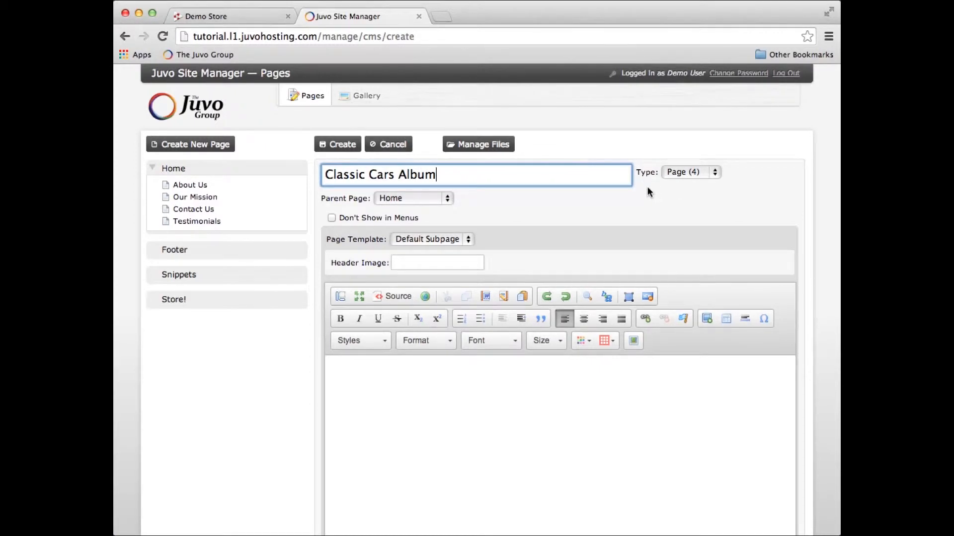
Set the page type to Photos, using the Cars gallery and the Classic Cars album.
left_click(692, 173)
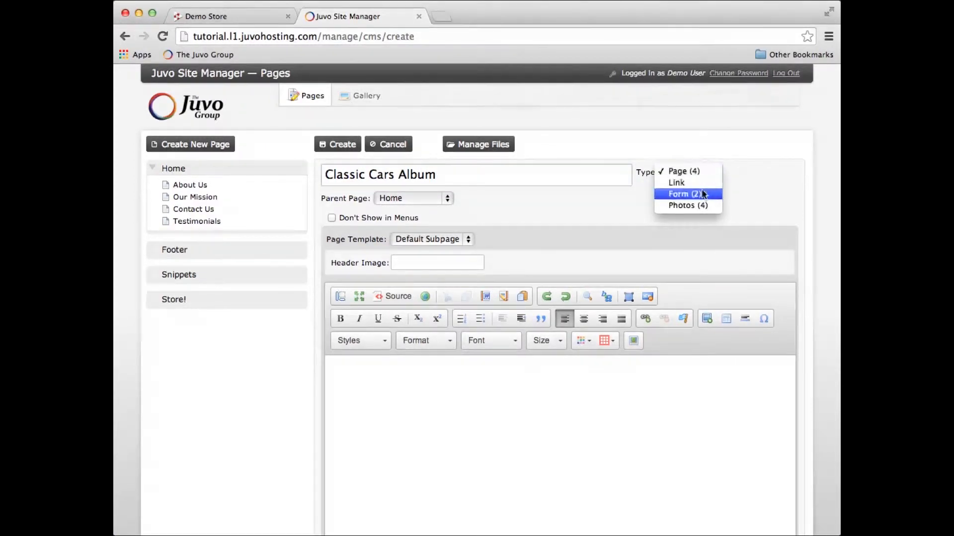
left_click(696, 206)
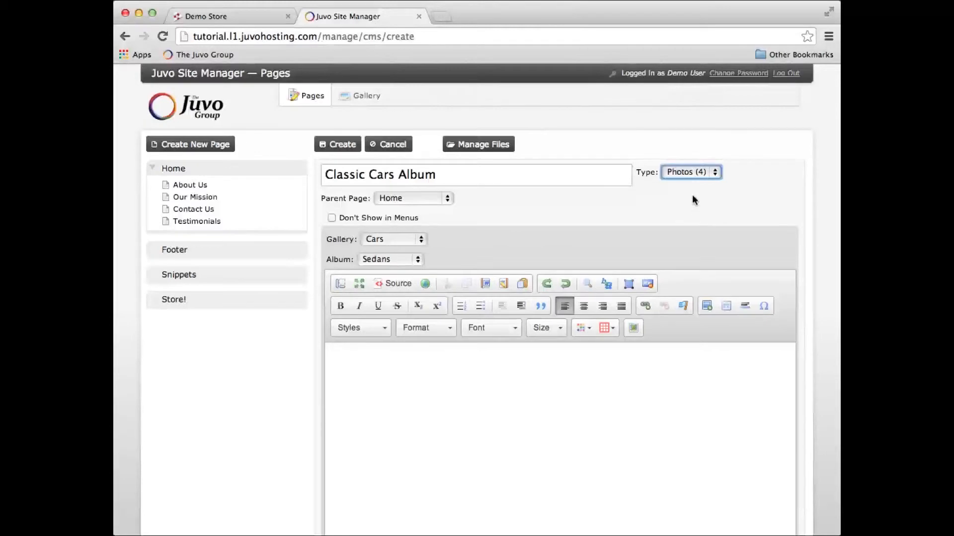
left_click(403, 241)
left_click(402, 239)
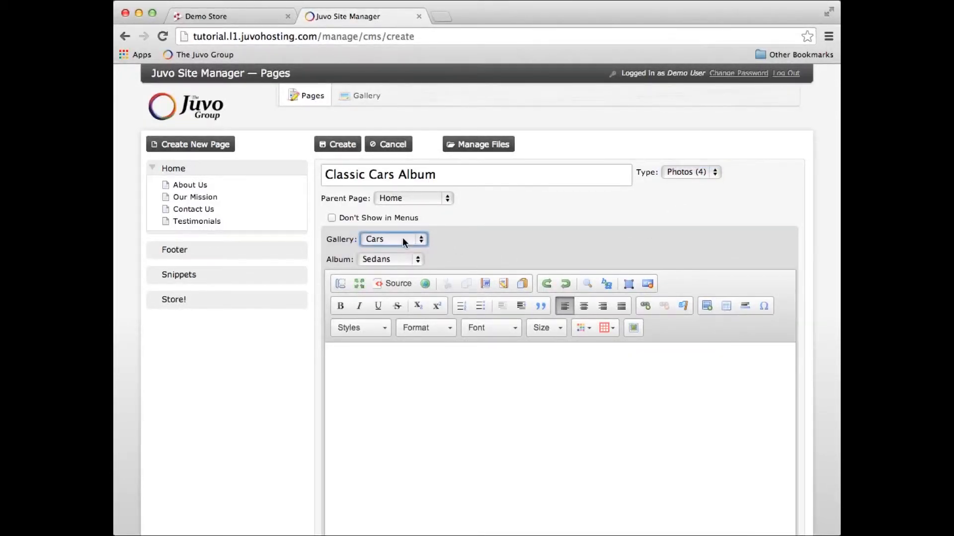
left_click(406, 257)
left_click(400, 270)
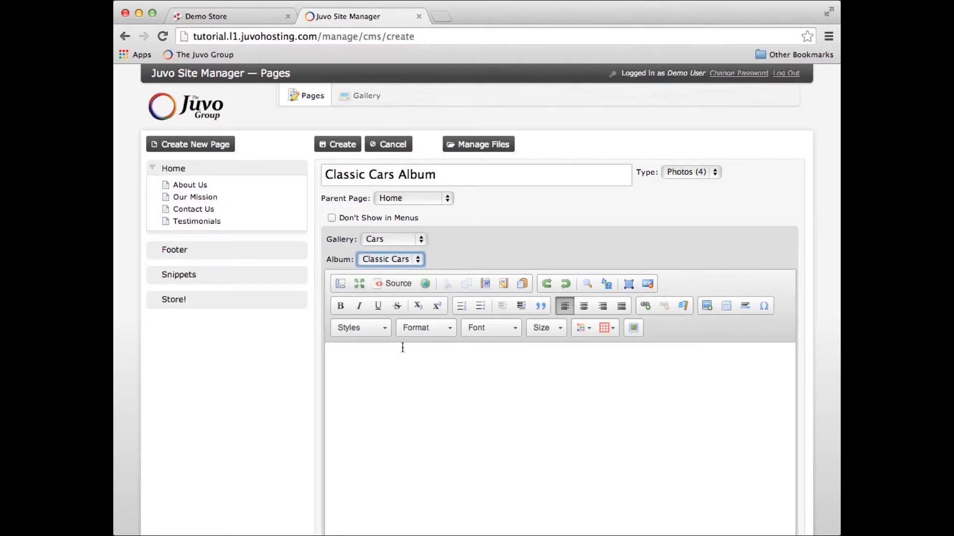
Enter "Classic Cars Album!" as the page's body text and create the page.
scroll(379, 356, "down", 1)
left_click(384, 340)
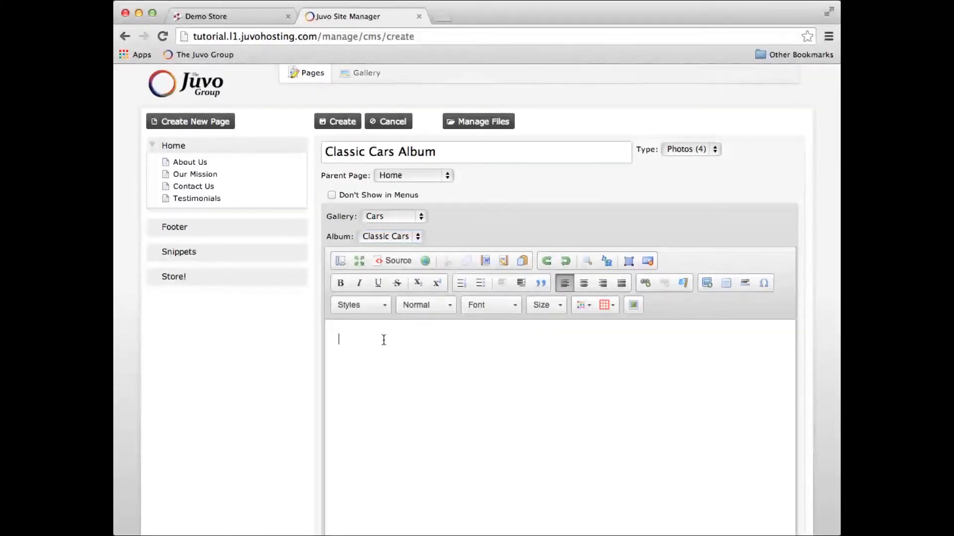
type("Classic Cars Albuym")
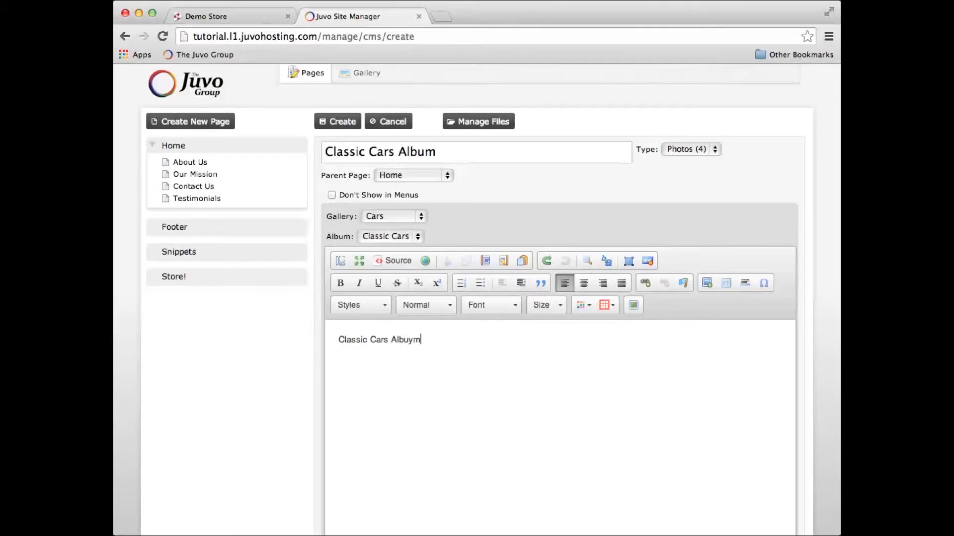
key("BackSpace")
key("BackSpace")
type("m")
left_click(340, 124)
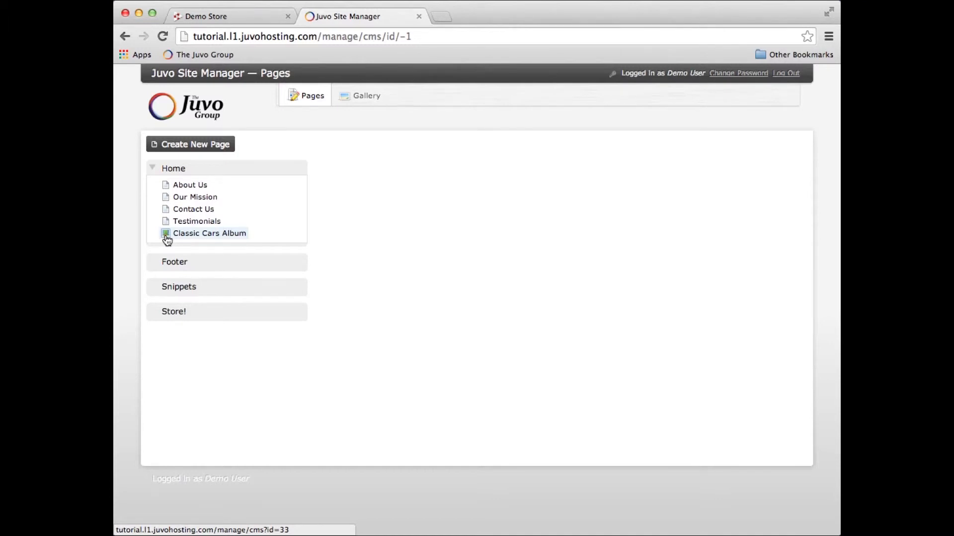
Switch to the Demo Store site, reload it and examine the Classic Cars Album page's thumbnails and body text.
left_click(242, 17)
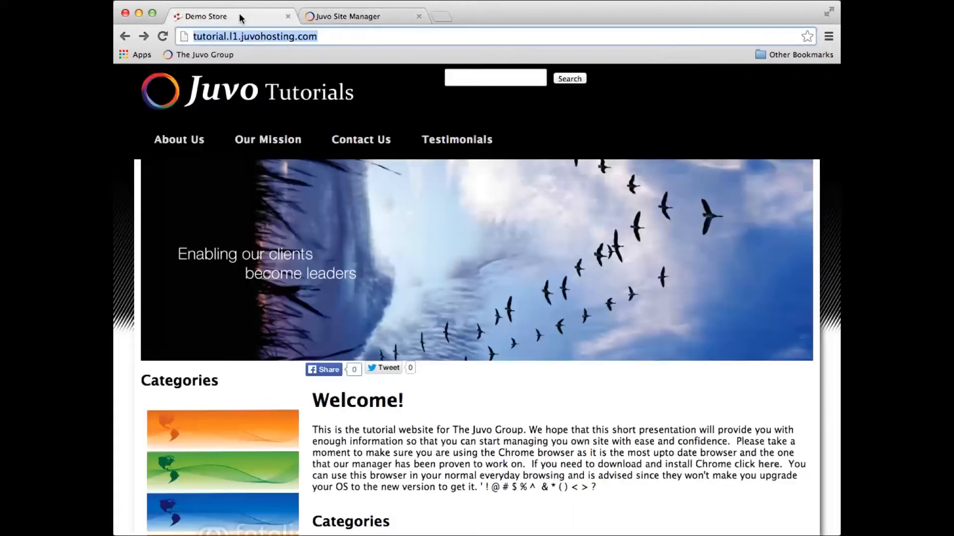
left_click(162, 36)
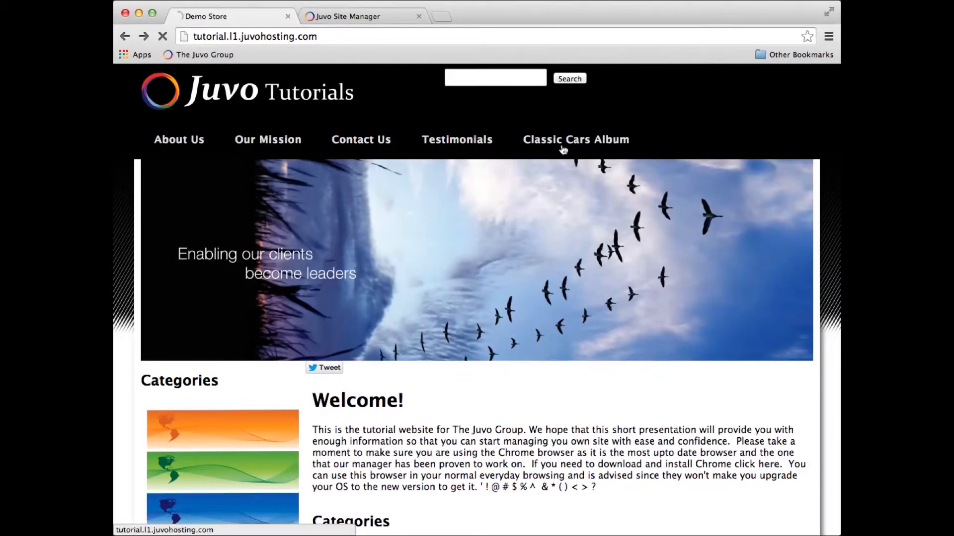
left_click(576, 143)
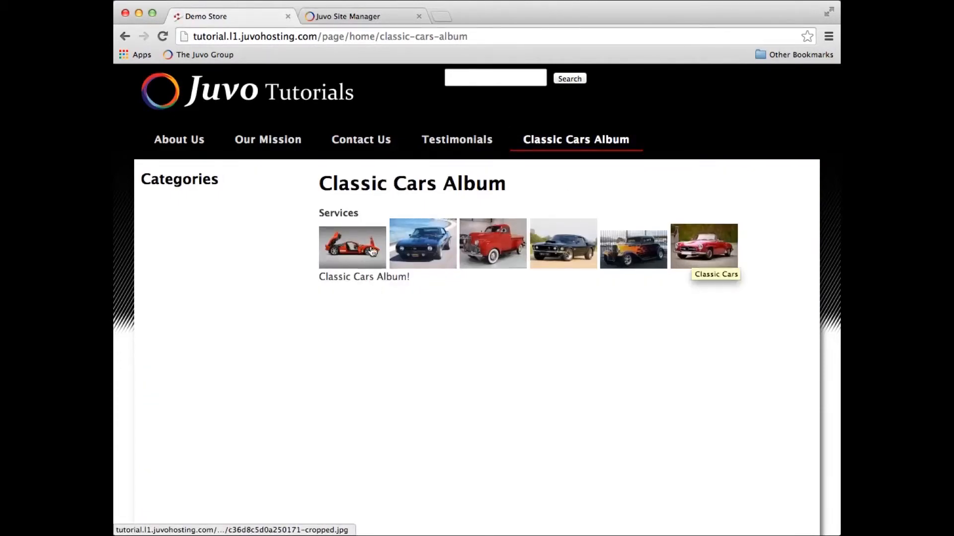
left_click_drag(317, 276, 420, 279)
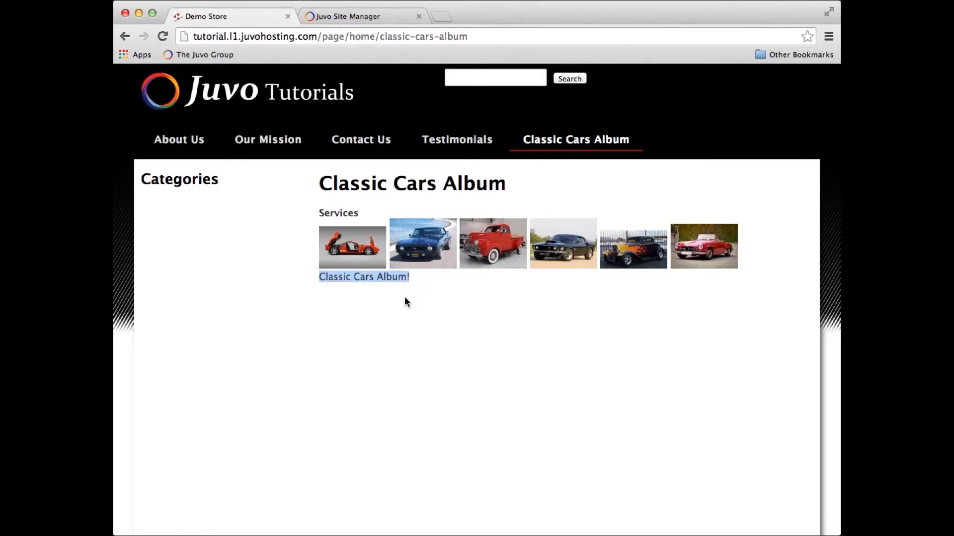
left_click(405, 298)
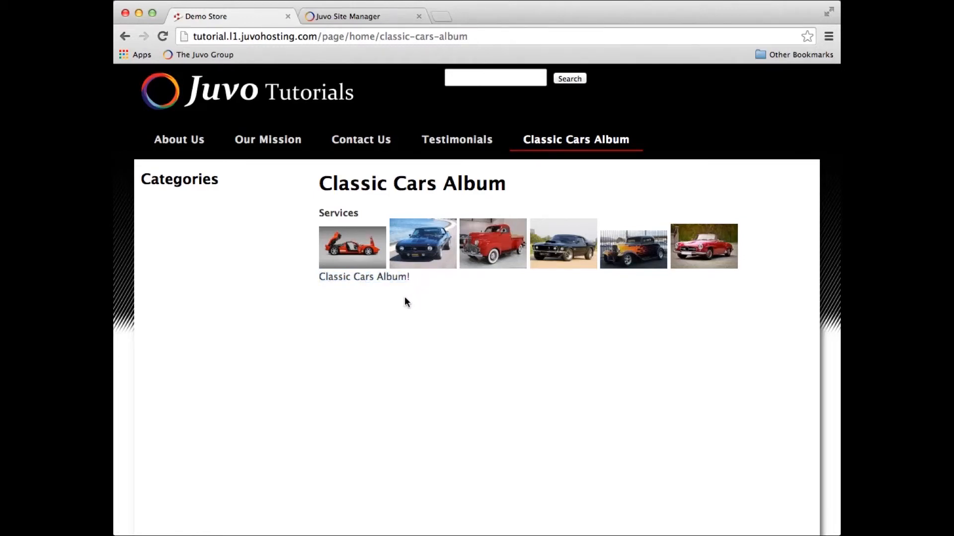
View the album's photos enlarged one after another, starting with the first thumbnail, and close the viewer.
left_click(361, 248)
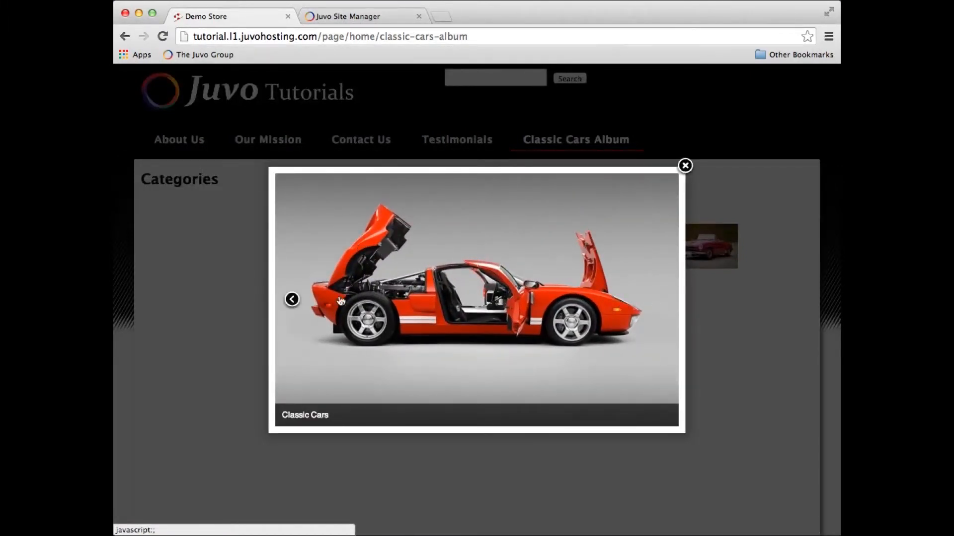
left_click(660, 300)
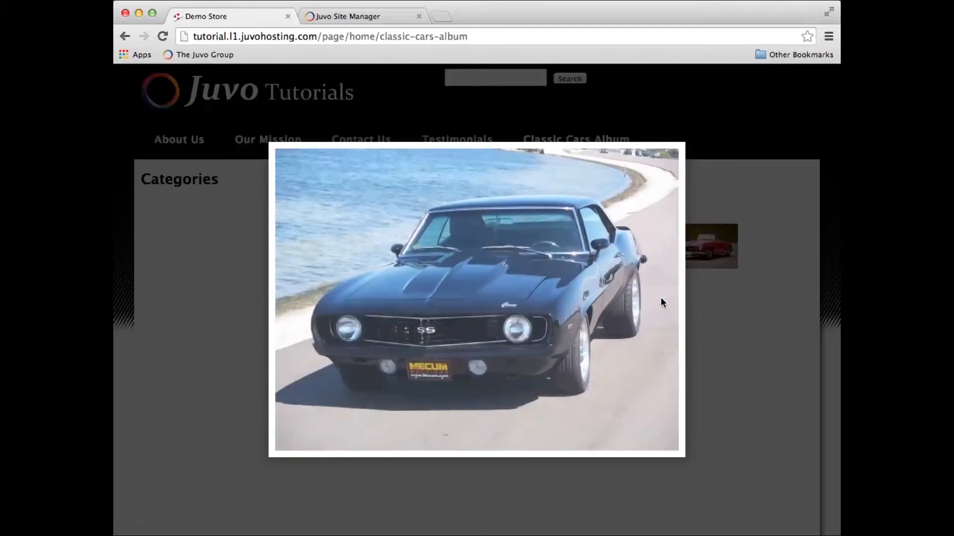
left_click(660, 300)
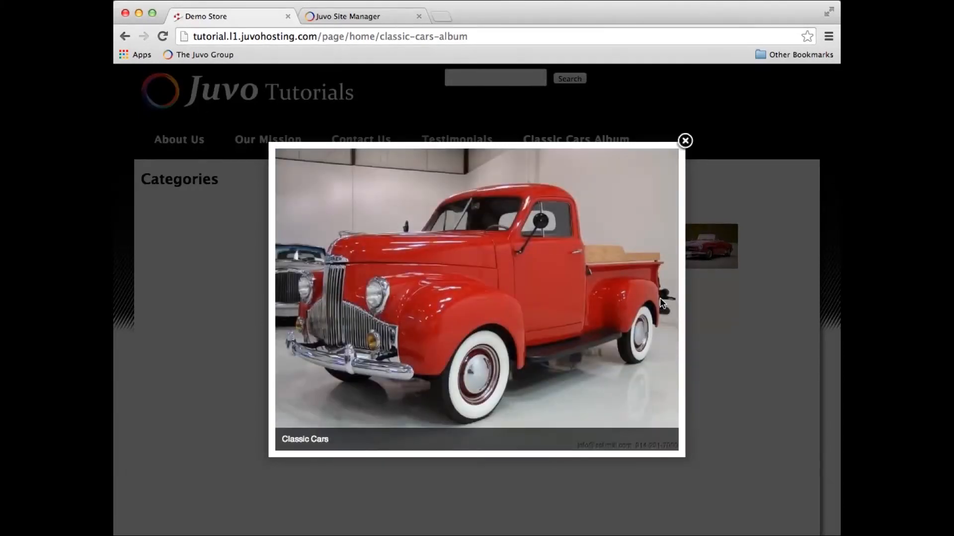
left_click(661, 300)
left_click(664, 300)
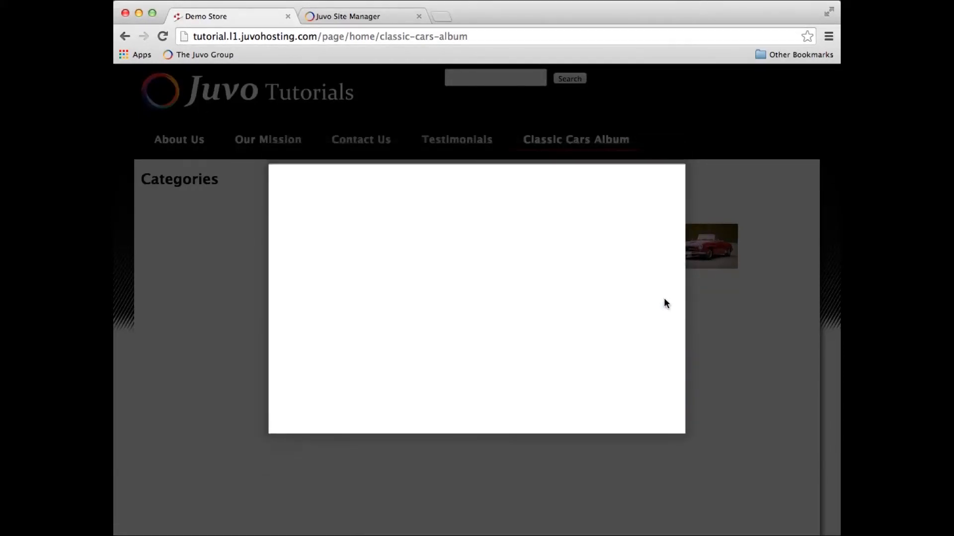
left_click(688, 180)
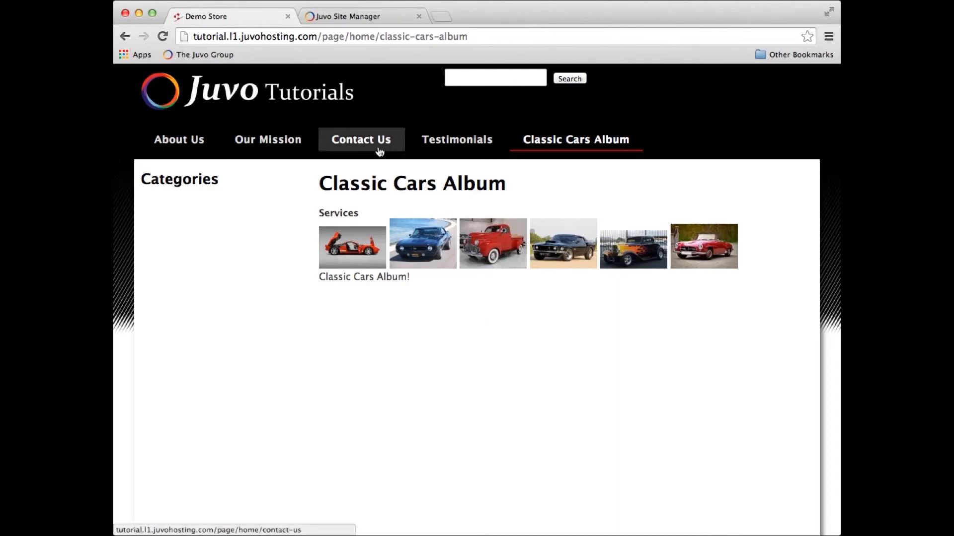
In Juvo Site Manager, create an untitled Photos page for the Cars gallery's Sedans album and nest it under Classic Cars Album.
left_click(367, 16)
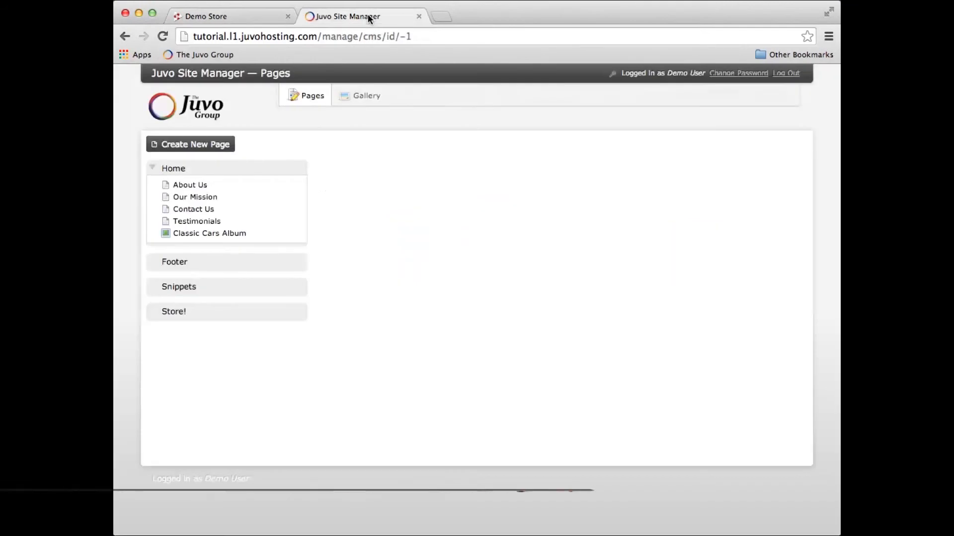
left_click(201, 144)
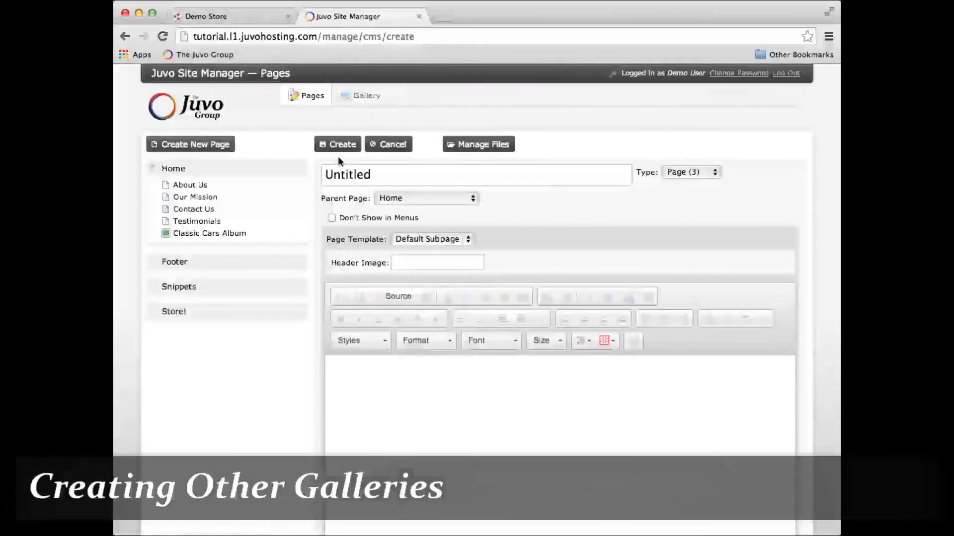
left_click(688, 173)
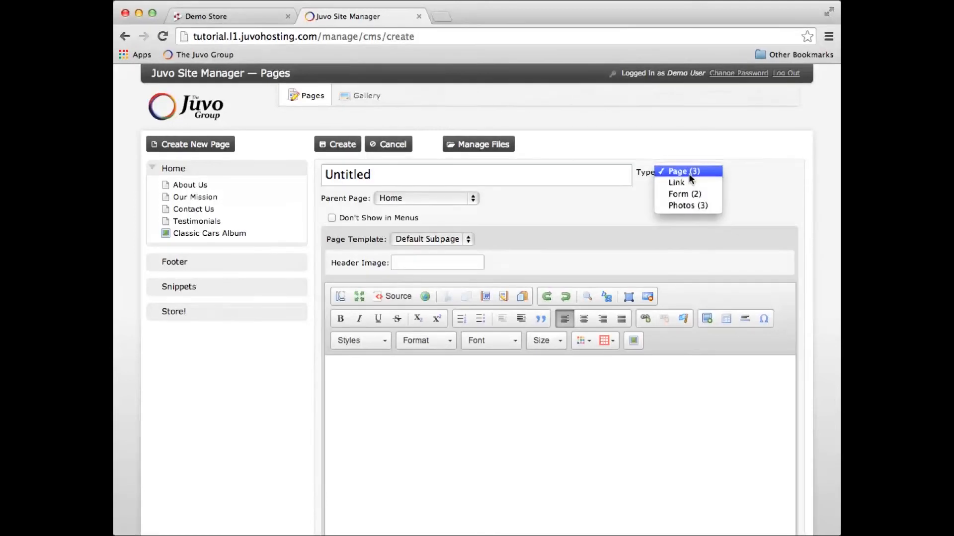
left_click(687, 206)
left_click(397, 239)
left_click(395, 239)
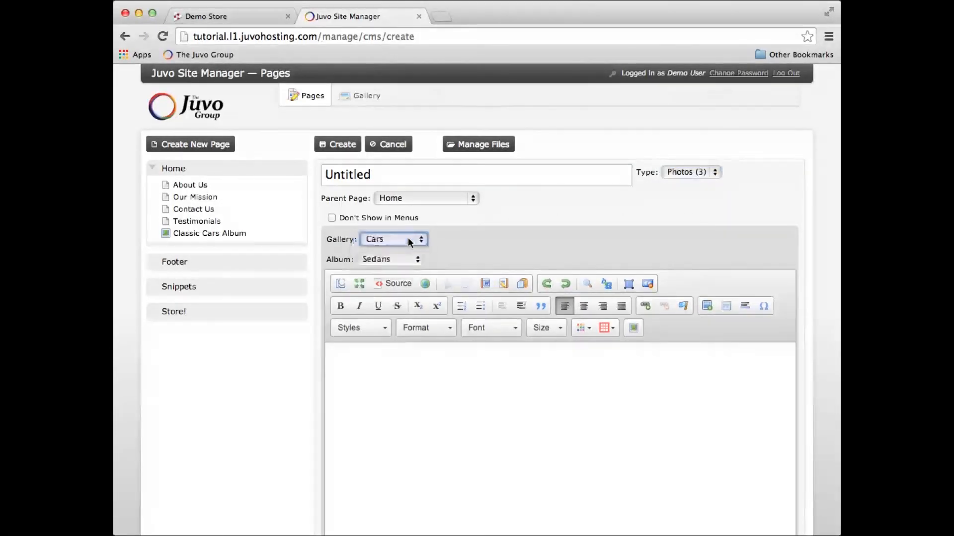
left_click(398, 259)
left_click(400, 258)
left_click(348, 147)
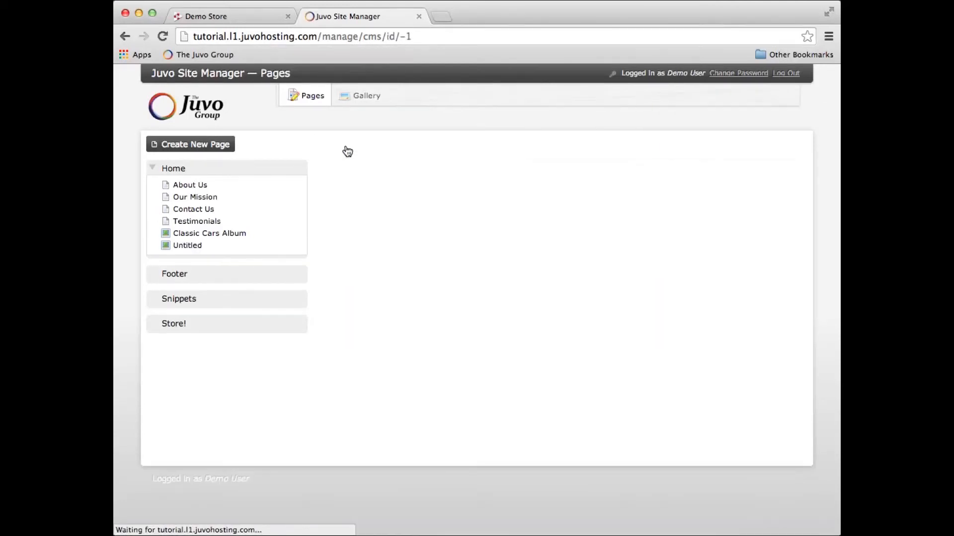
left_click_drag(187, 246, 193, 241)
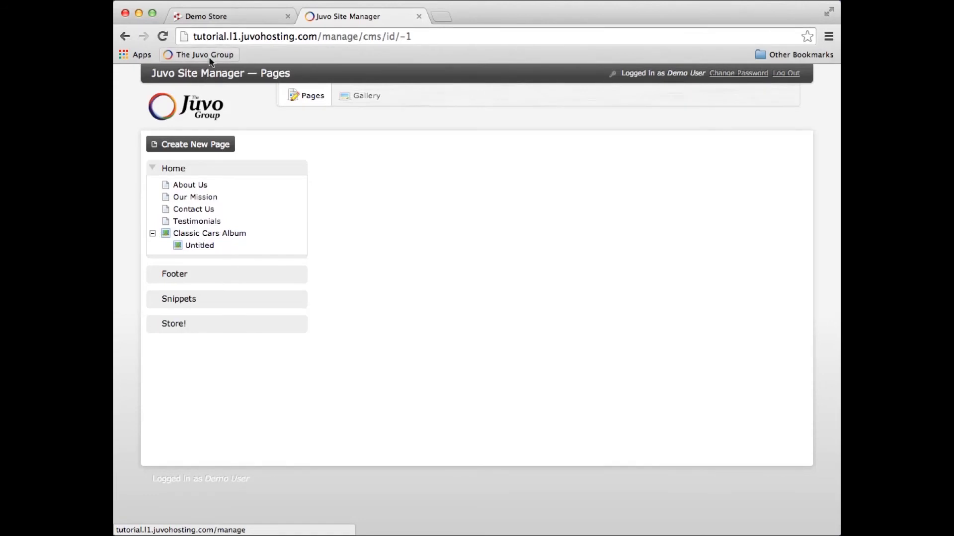
Reload the Demo Store site, view the Untitled subpage under Classic Cars Album, and return to Juvo Site Manager.
left_click(234, 17)
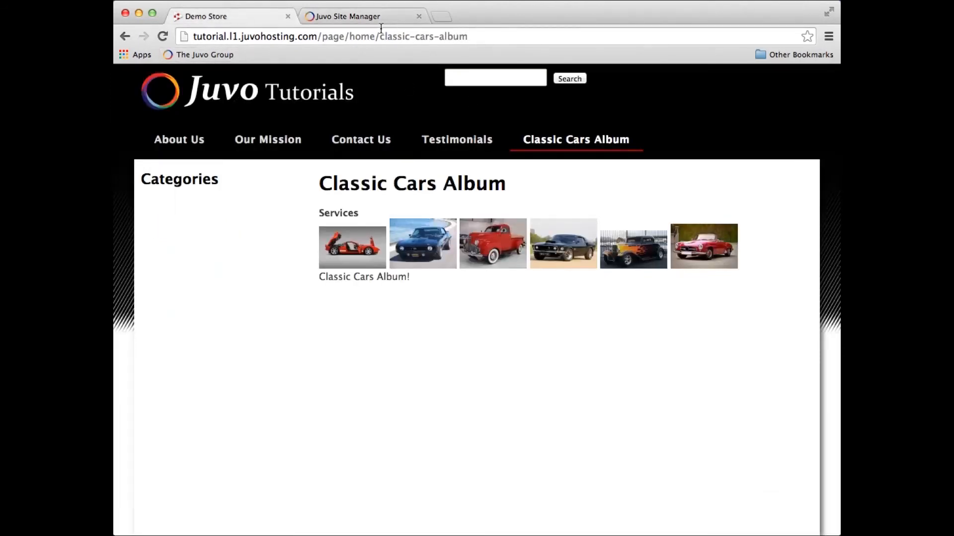
left_click(162, 35)
mouse_move(576, 140)
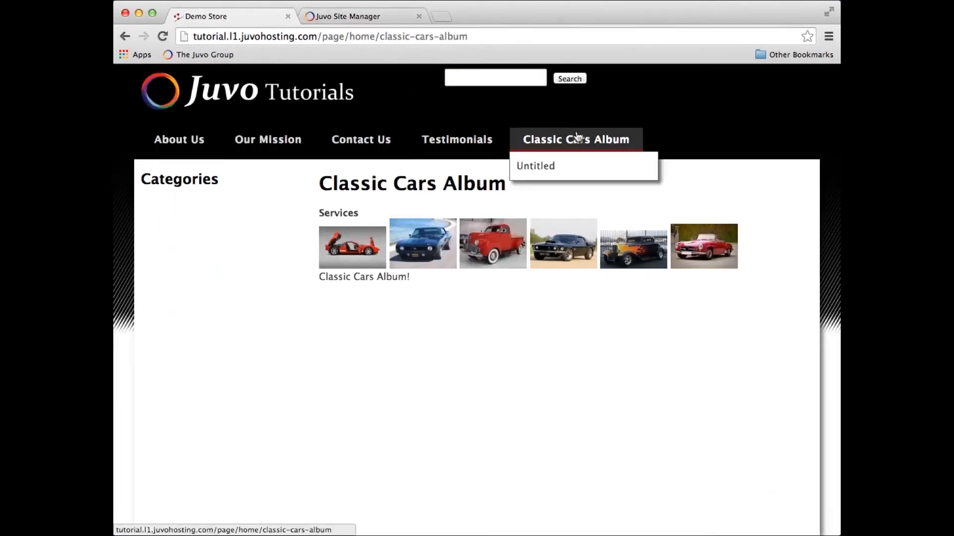
left_click(592, 174)
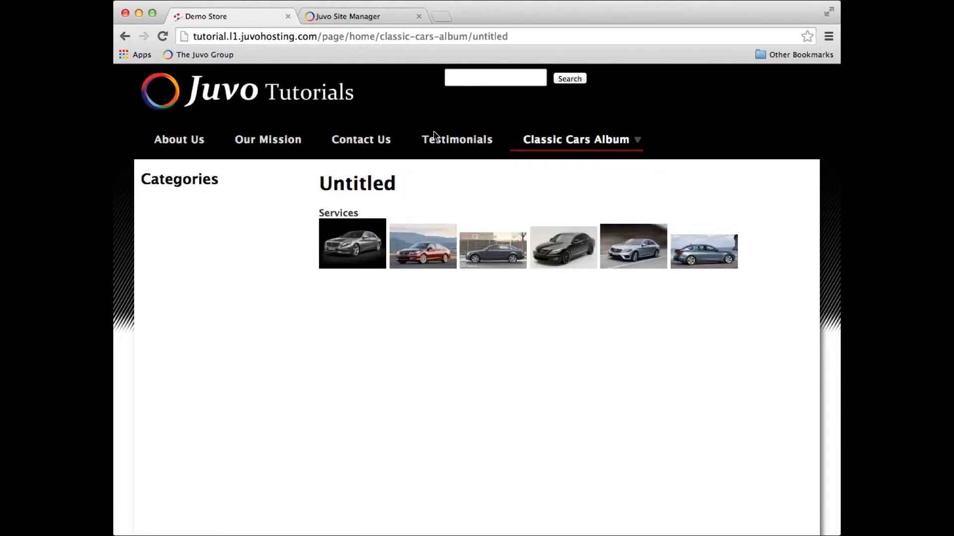
left_click(362, 17)
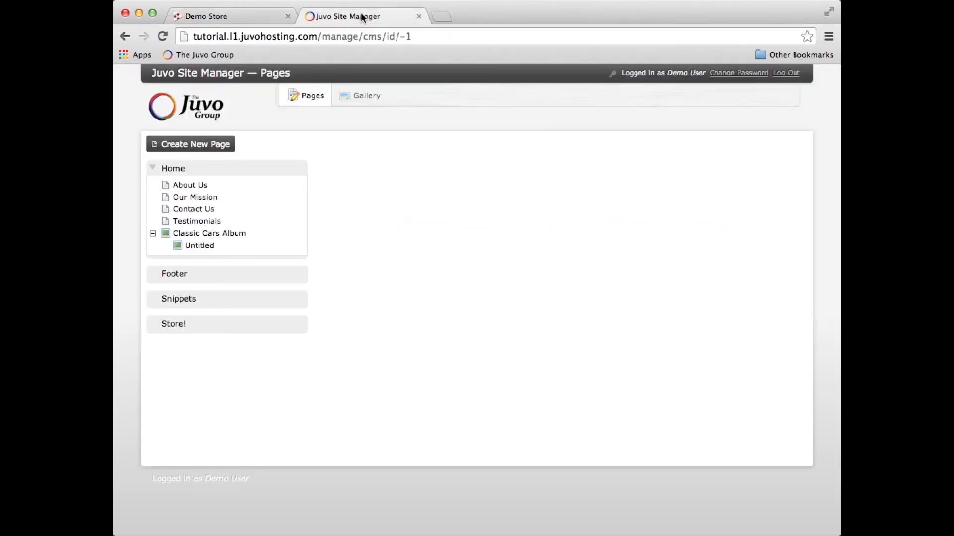